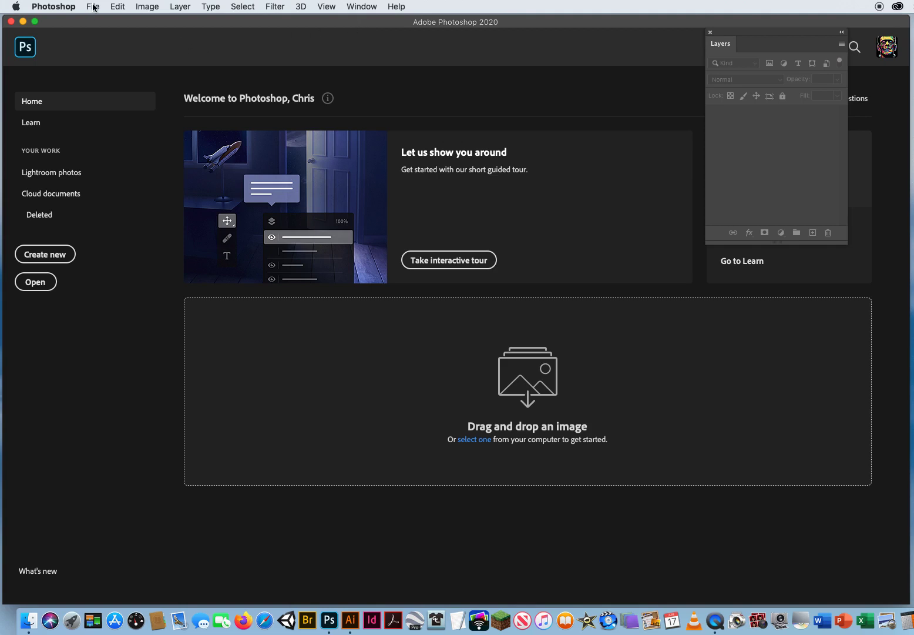
- Open 1 Straight Paths.jpg from OCC WEEK 8 > CH. 10 PS DEMOS > 10.0 Photoshop Paths
left_click(97, 29)
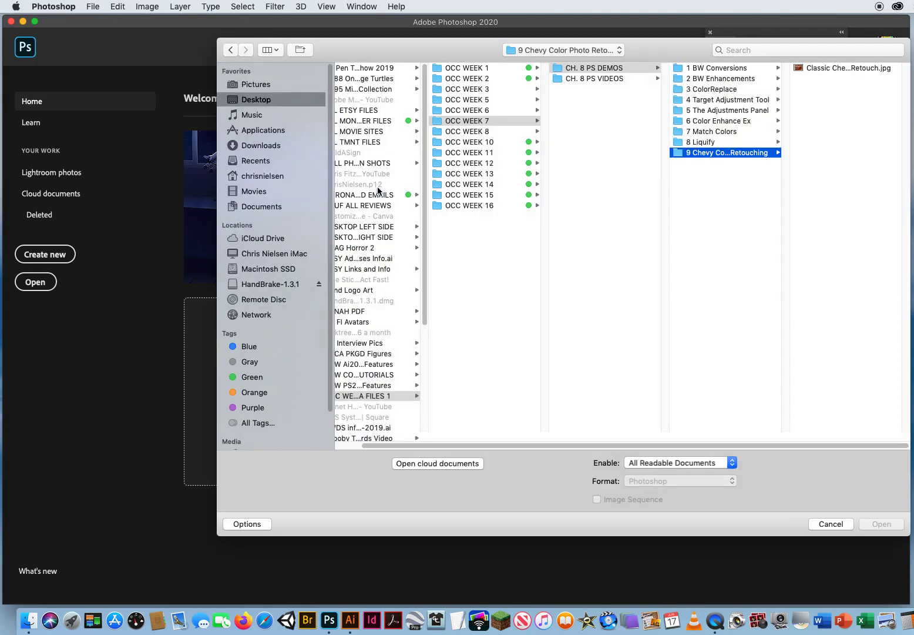
left_click(479, 131)
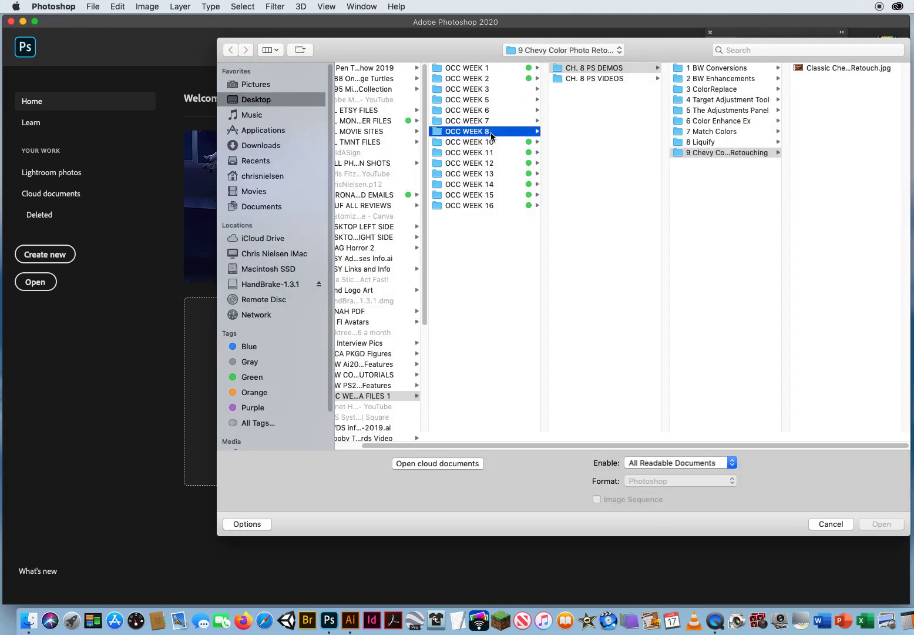
left_click(608, 91)
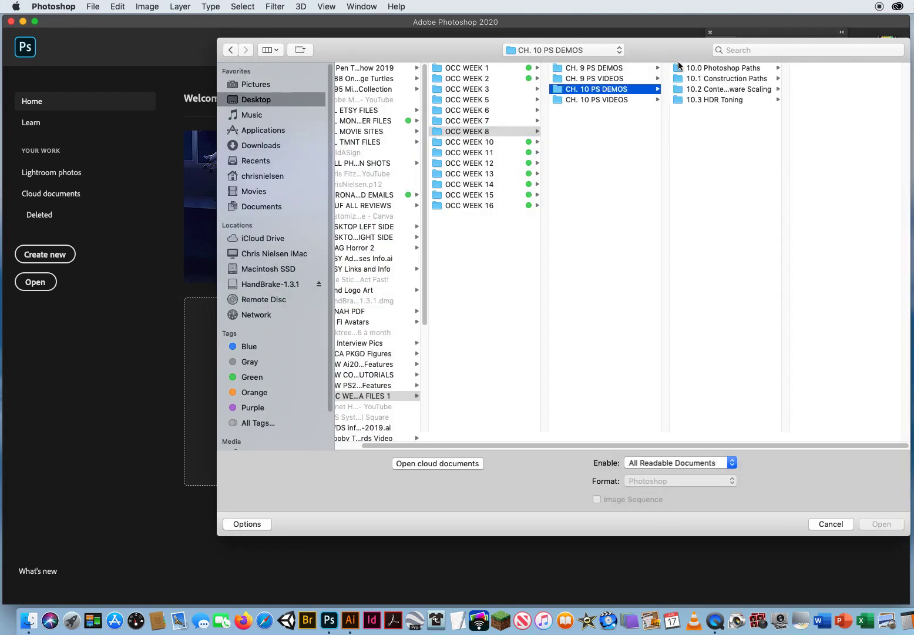
left_click(705, 69)
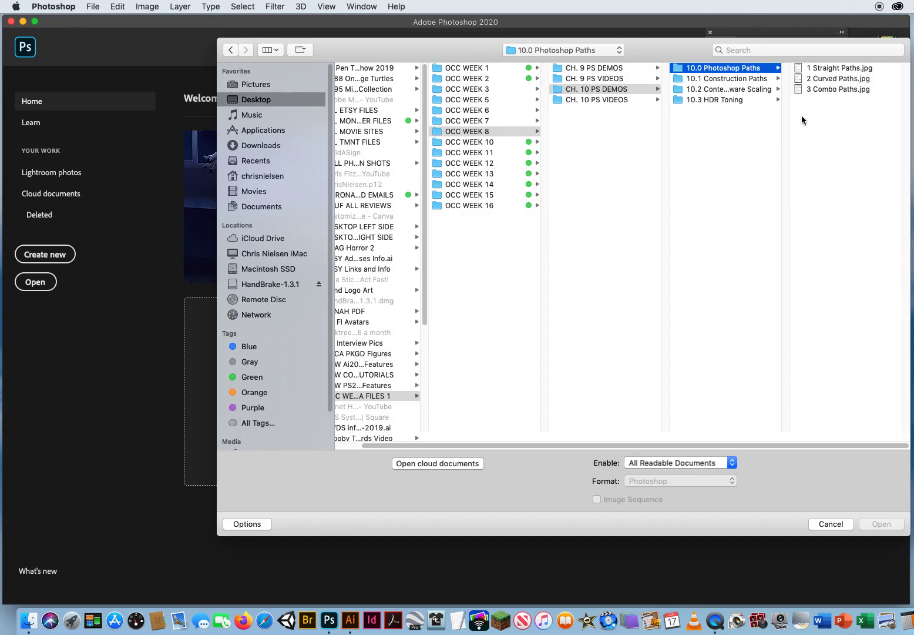
left_click(826, 69)
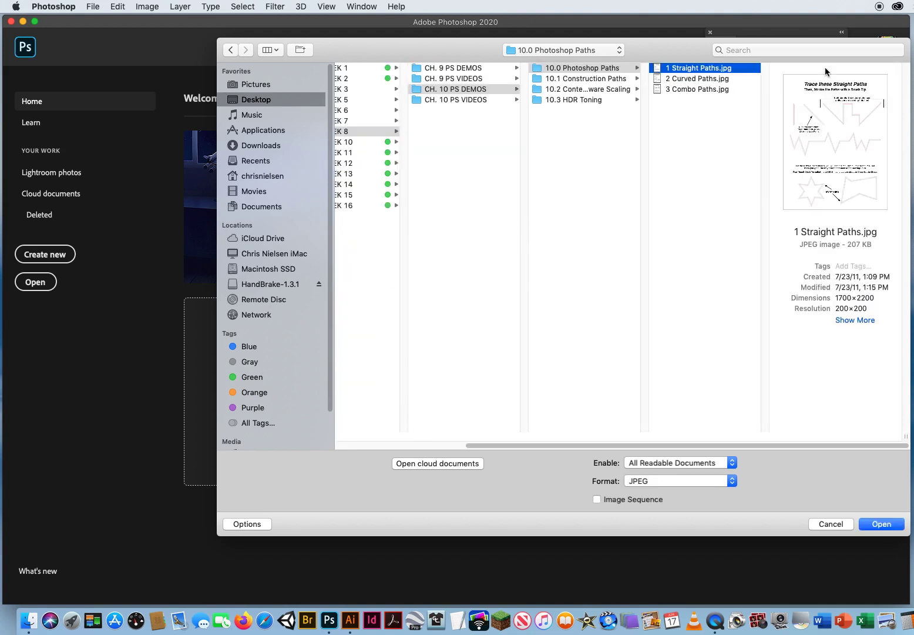
left_click(688, 80)
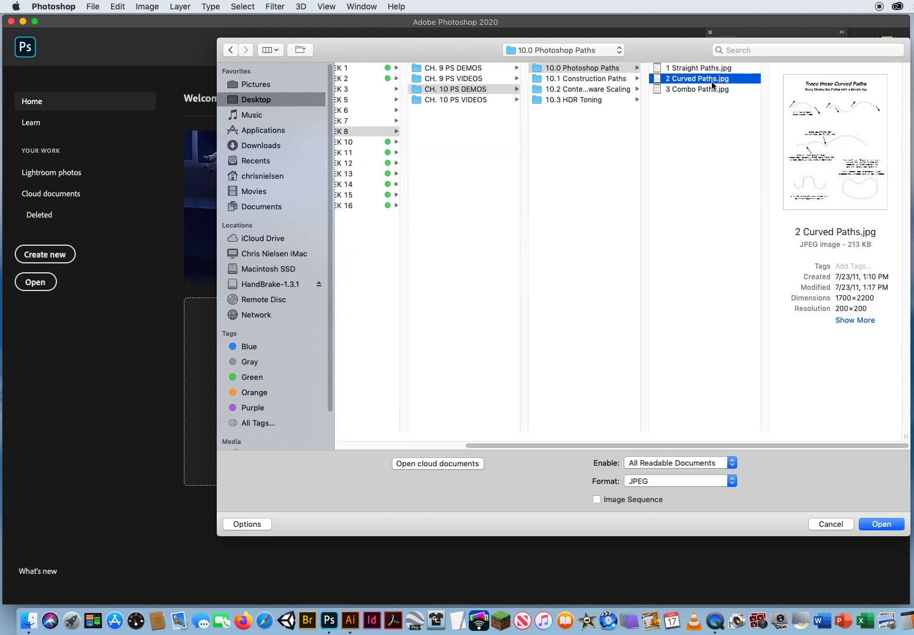
left_click(673, 90)
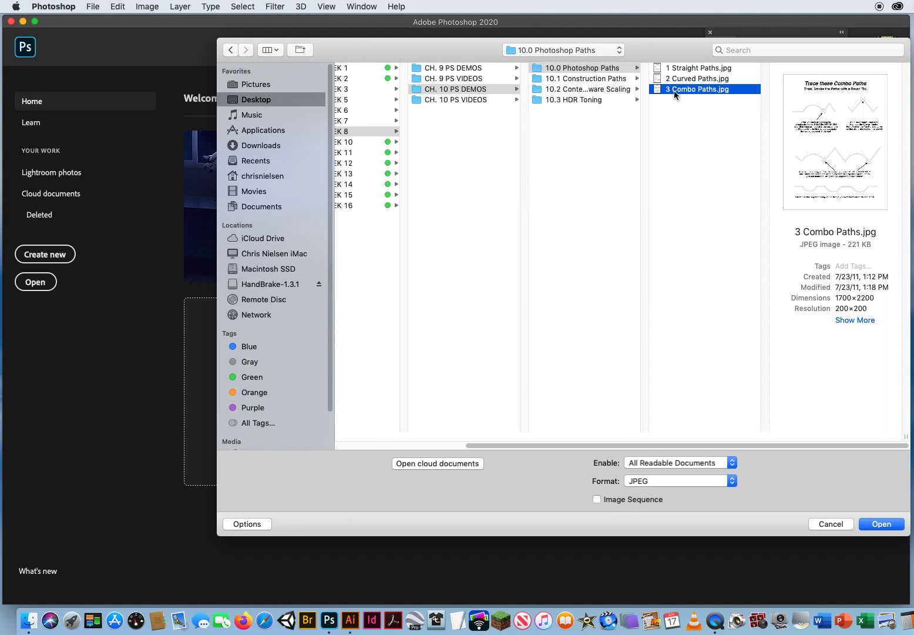
left_click(664, 69)
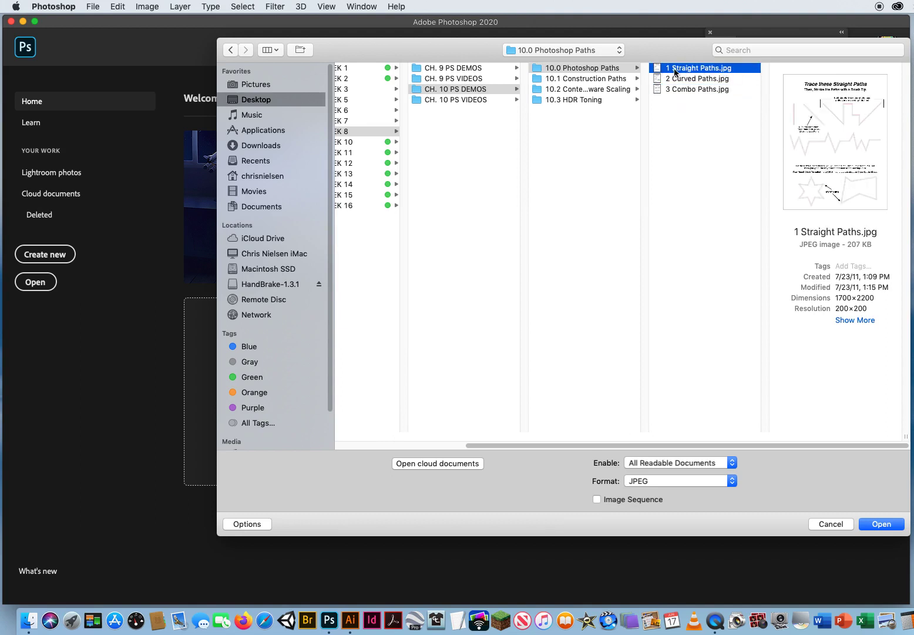
left_click(876, 519)
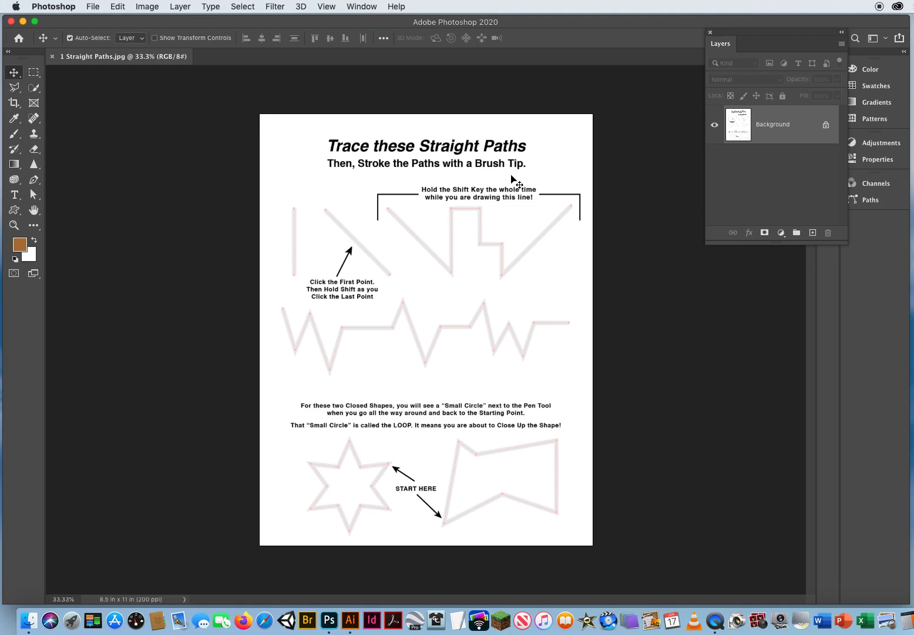
- Move the floating Layers panel clear of the docked panels and reset the foreground and background colours to their defaults
left_click_drag(725, 37, 658, 78)
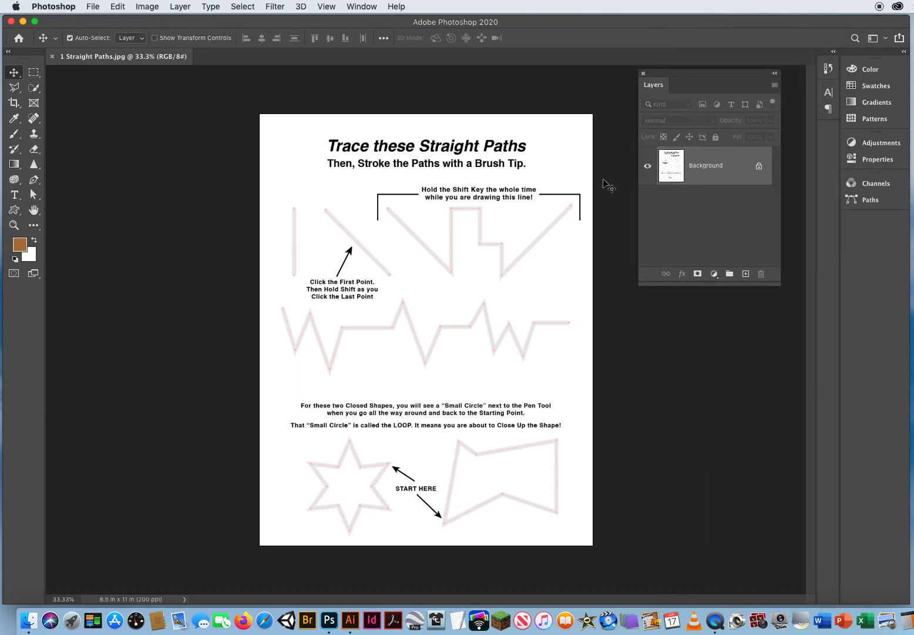
key("d")
- Make the Direct Selection Tool the current path-selection tool
left_click(13, 226)
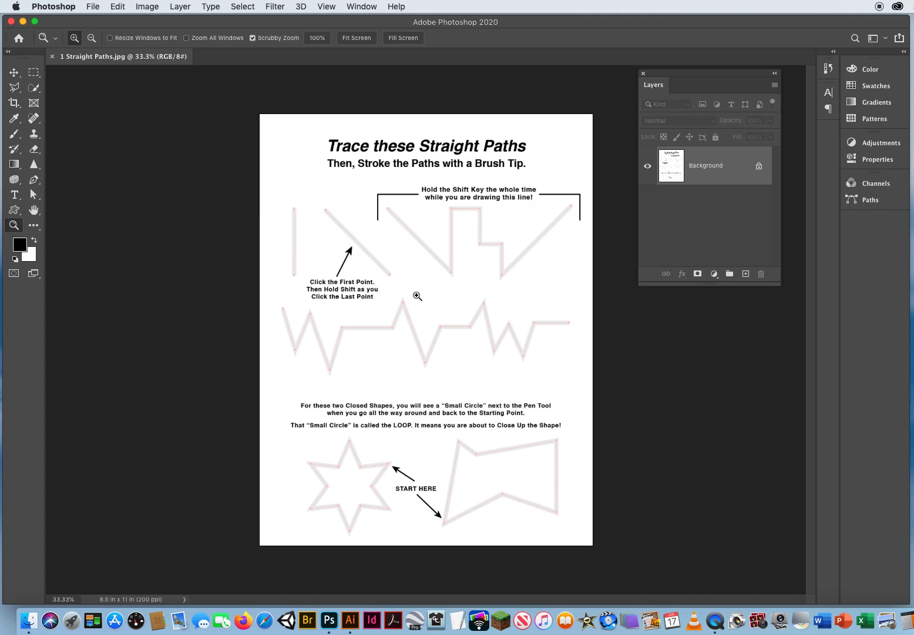
left_click(341, 268)
left_click(269, 260)
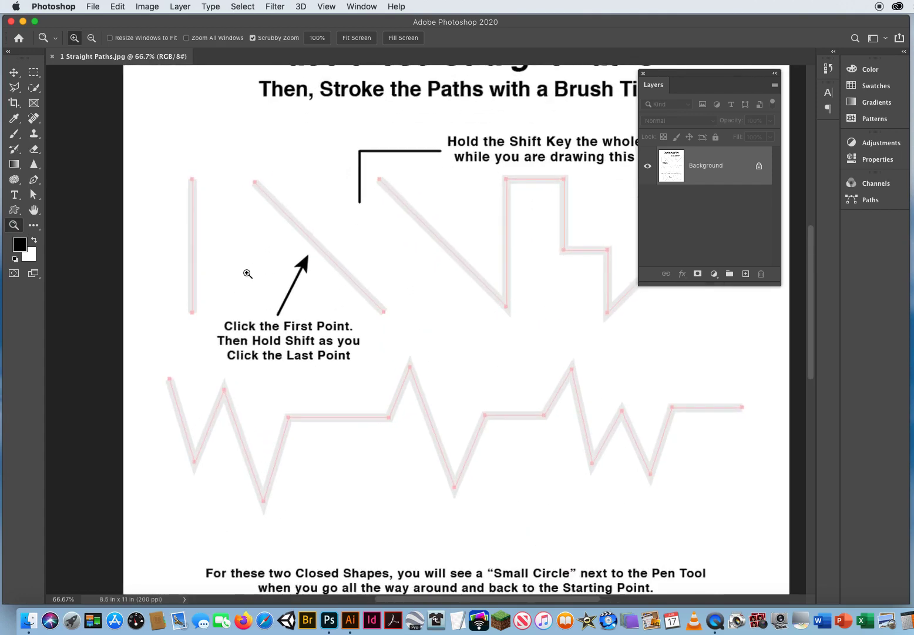
left_click(262, 280)
left_click_drag(342, 310, 347, 302)
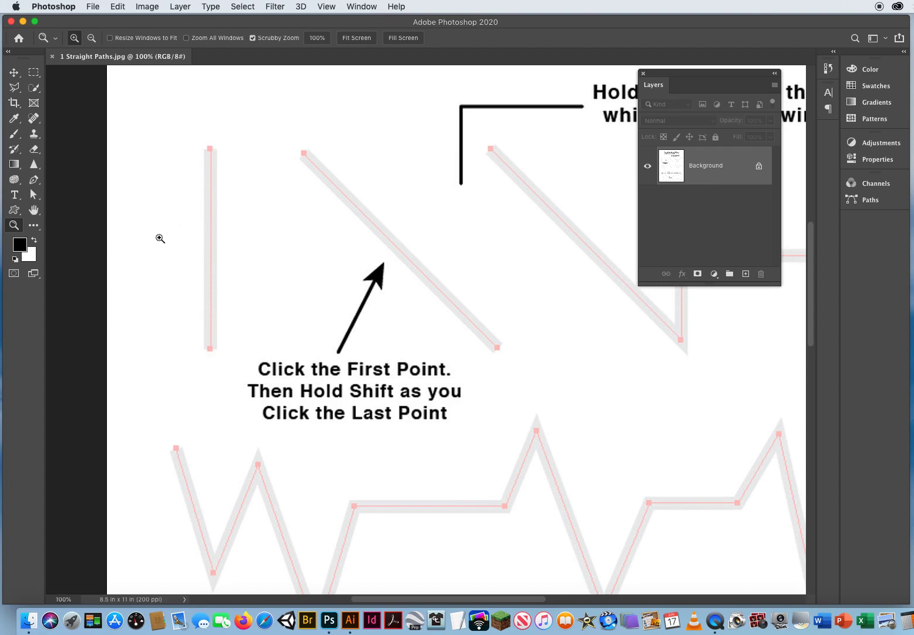
left_click(34, 198)
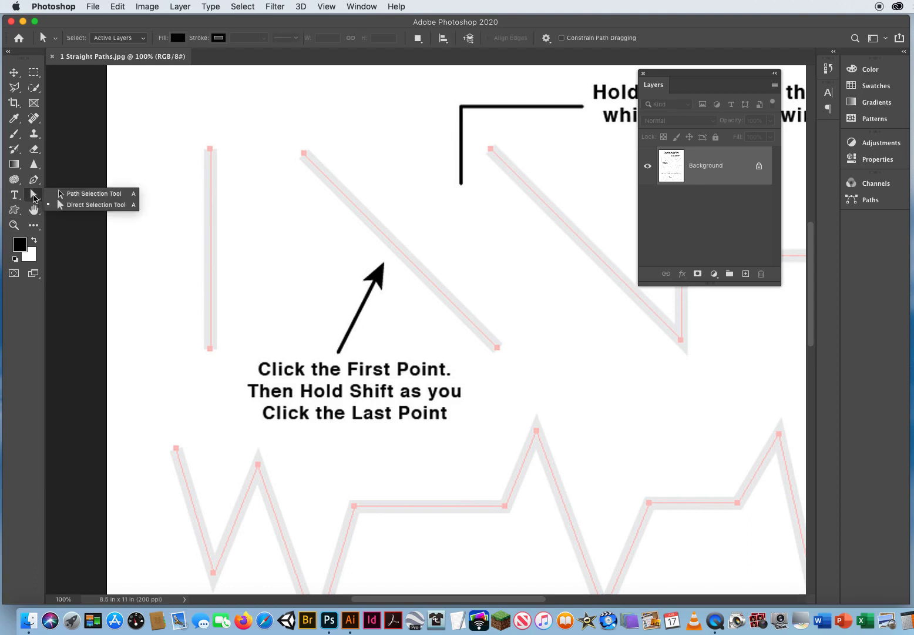
left_click(68, 206)
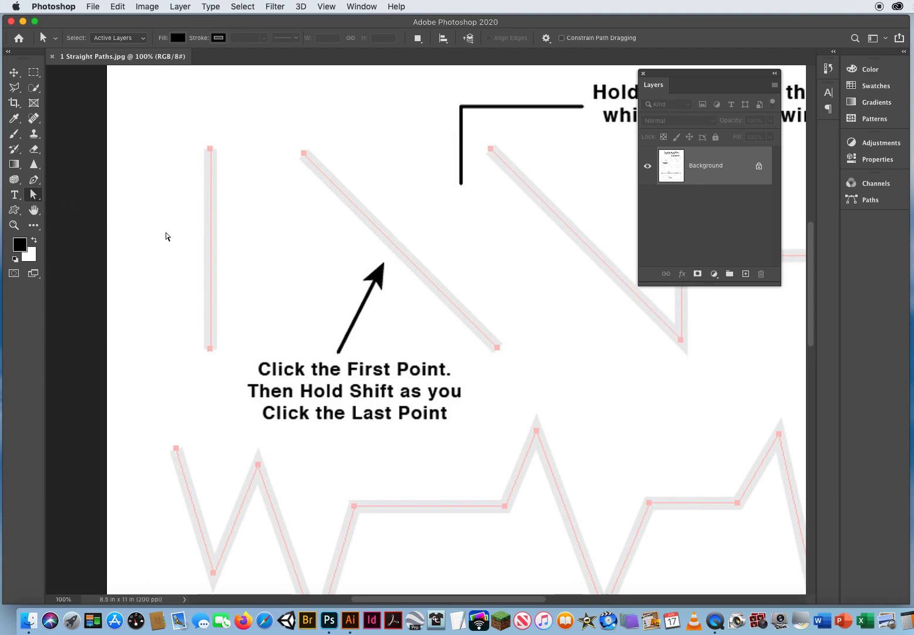
- Set the Pen Tool to Path mode and trace the vertical guide line with a straight two-point path
left_click(34, 179)
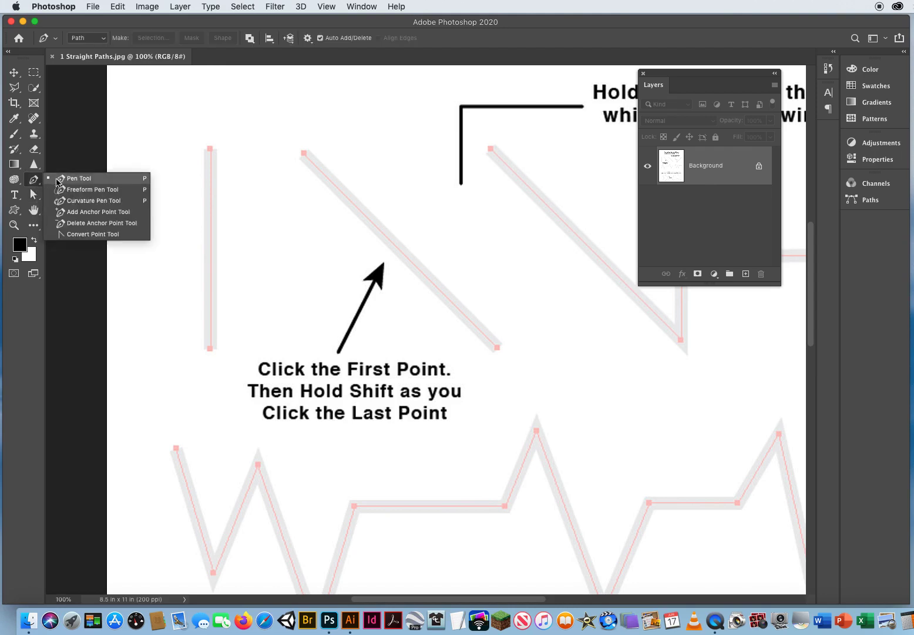
left_click(89, 183)
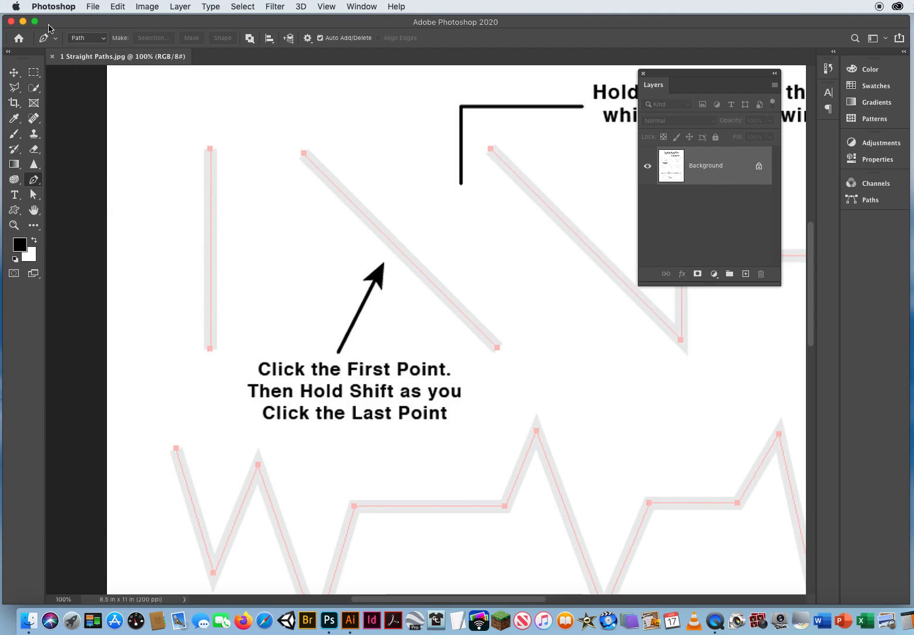
left_click(90, 42)
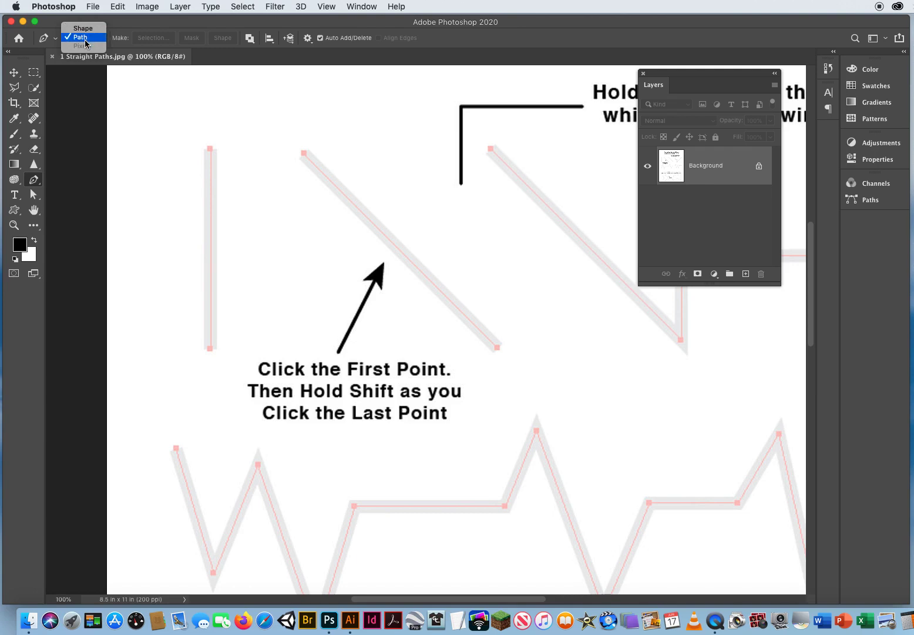
left_click(86, 40)
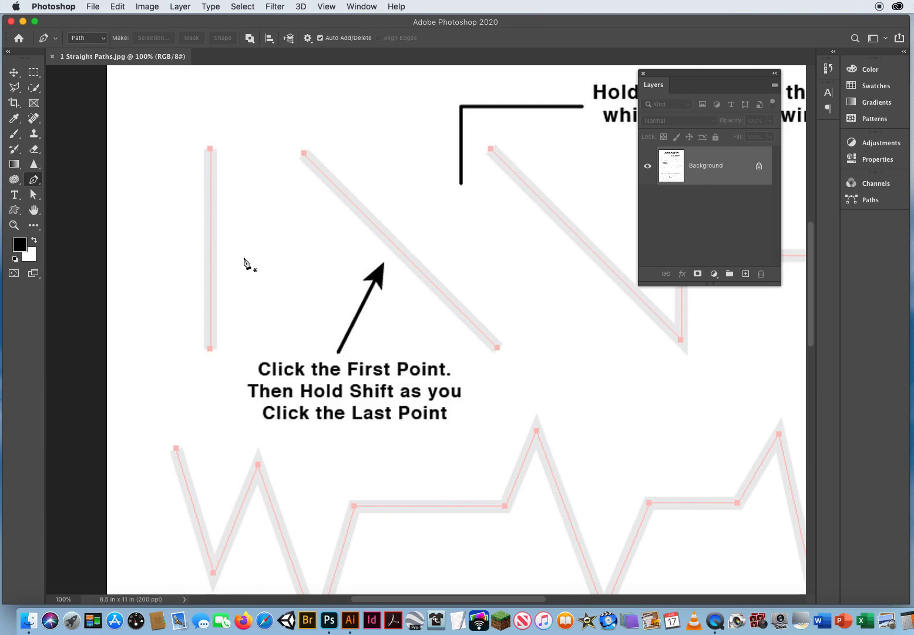
left_click(210, 150)
left_click(210, 349, "shift")
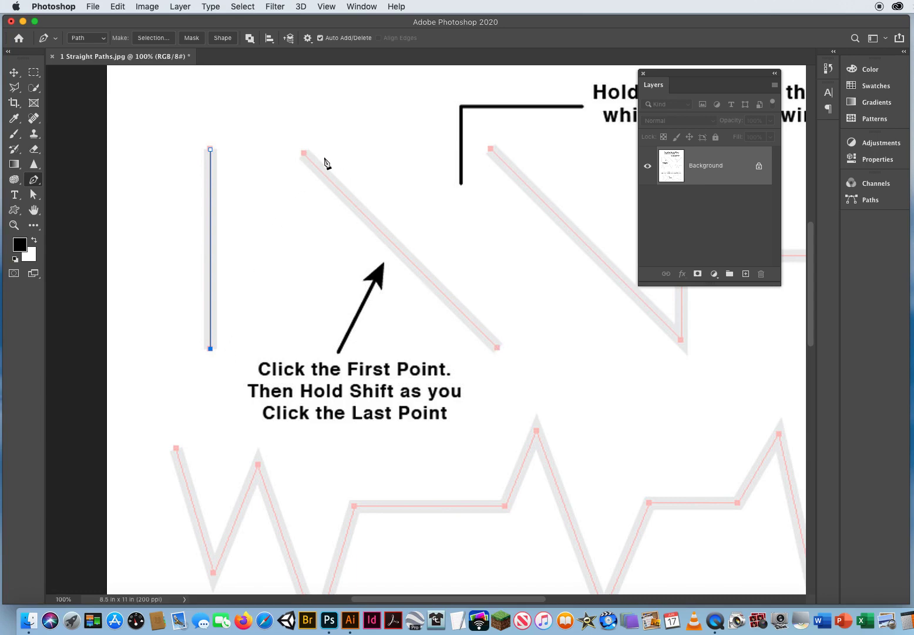
left_click(304, 153)
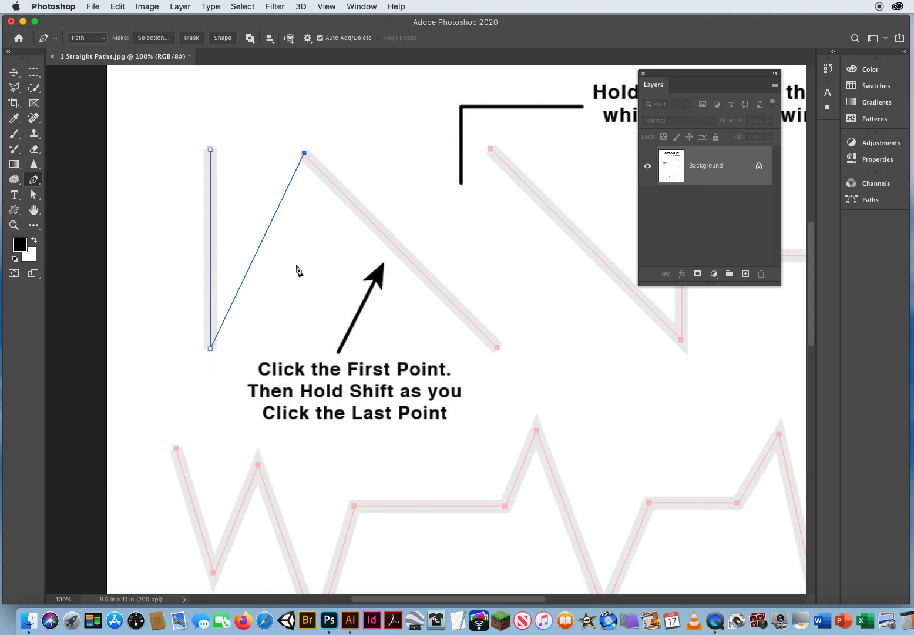
left_click(116, 7)
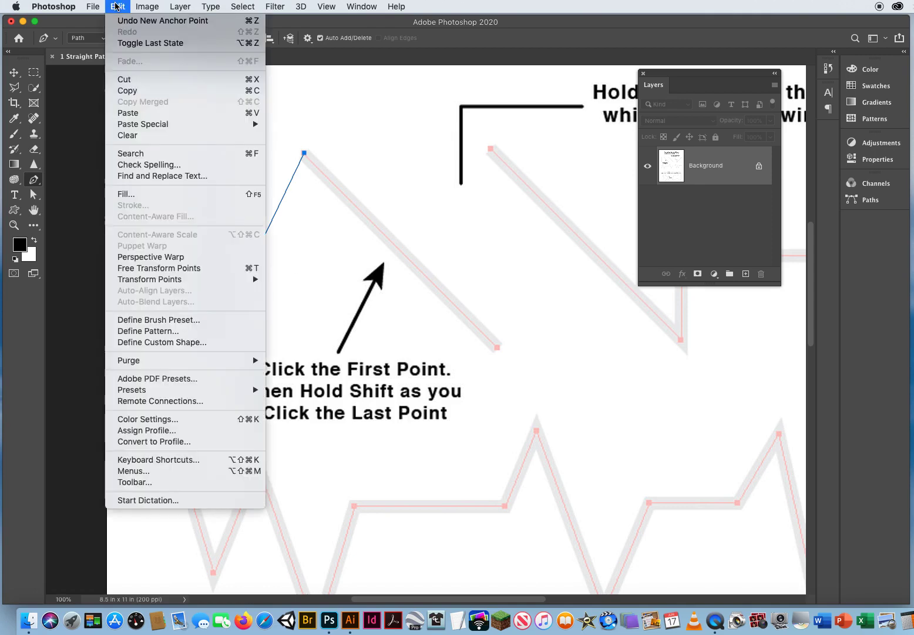
left_click(205, 23)
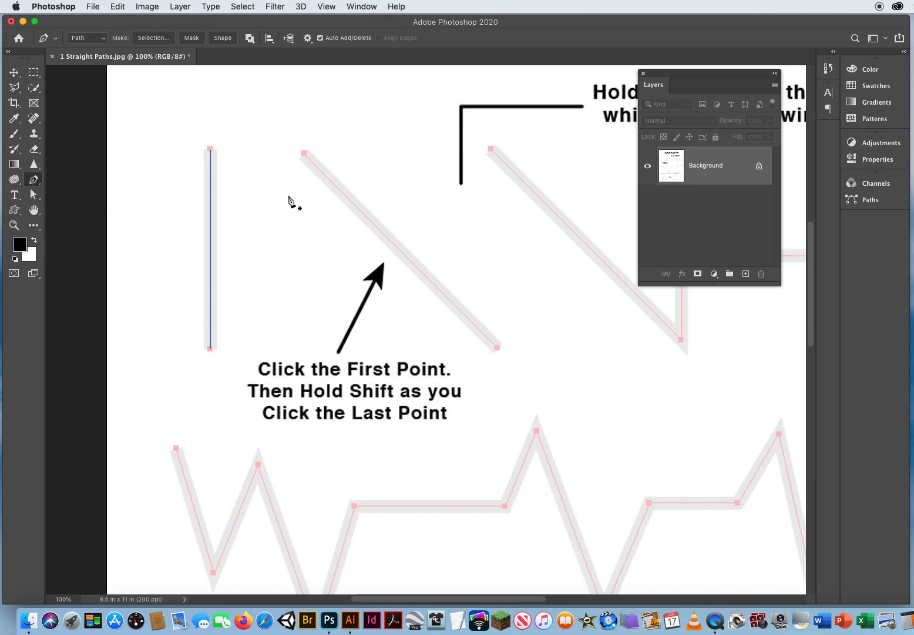
- Trace the first diagonal guide line with a separate path constrained to 45 degrees, and end the path
left_click(305, 154)
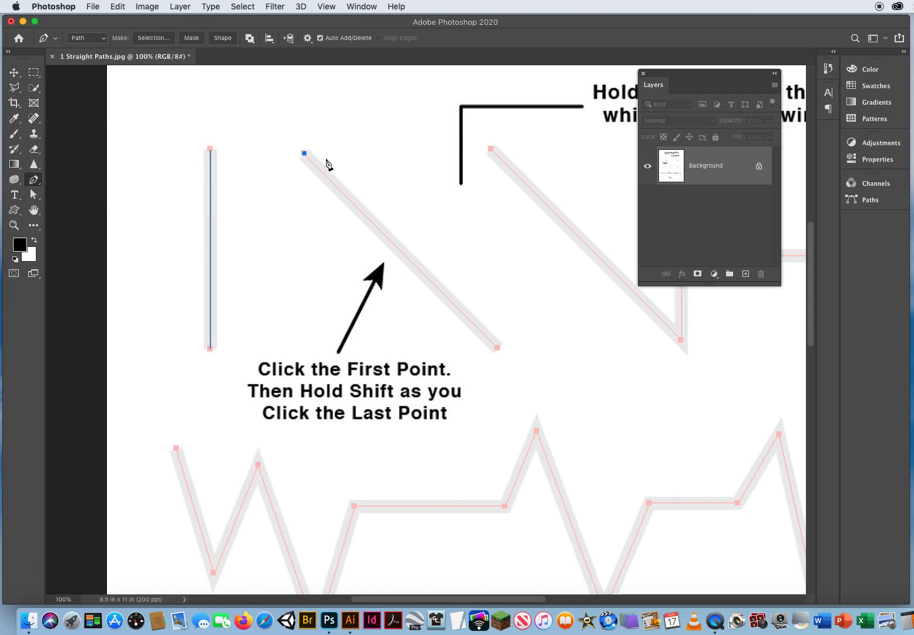
left_click(498, 347, "shift")
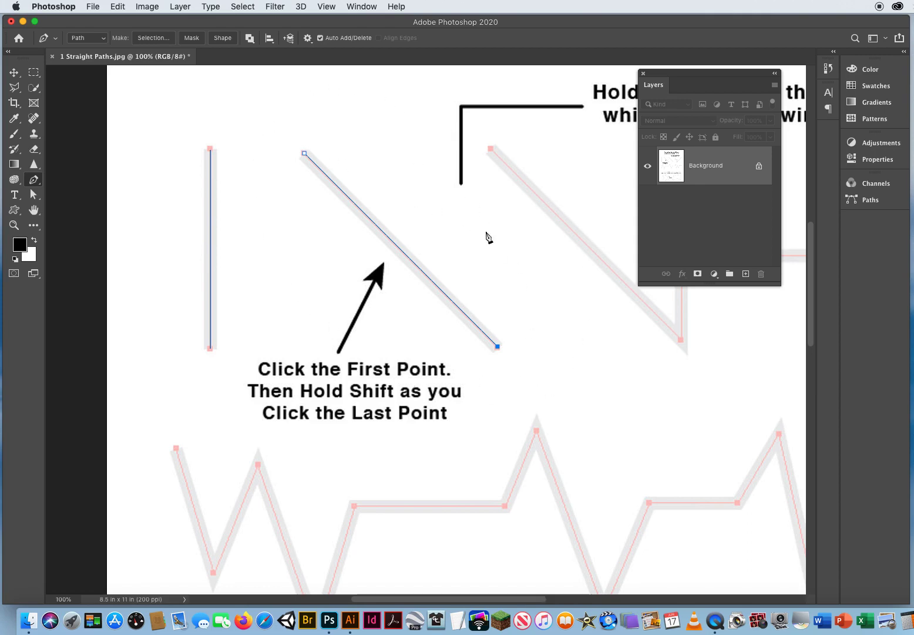
left_click(508, 273, "super")
- Shorten the Layers panel and reposition it so the whole stepped guide line under the Shift Key note is uncovered
left_click_drag(591, 207, 227, 326)
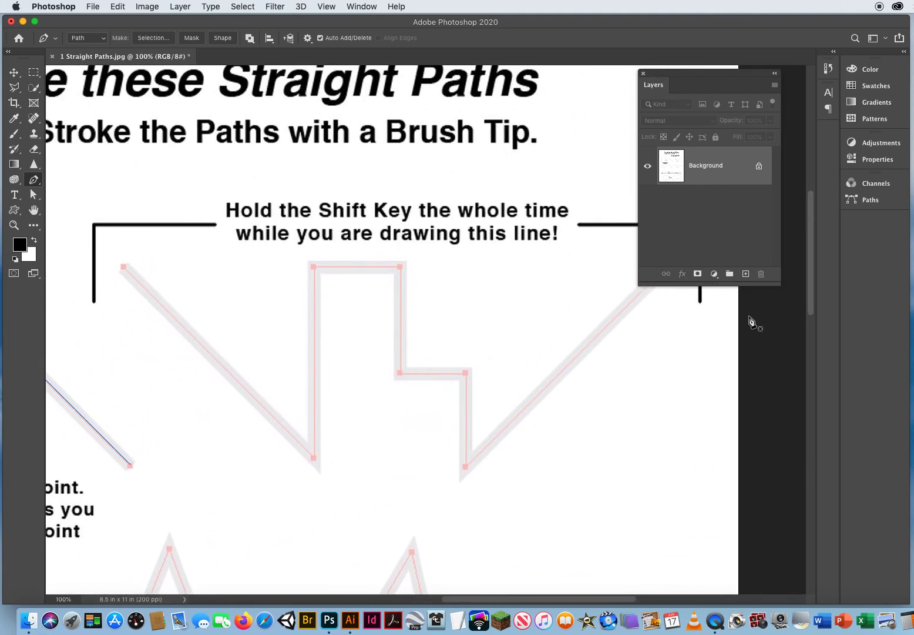
left_click_drag(727, 286, 725, 216)
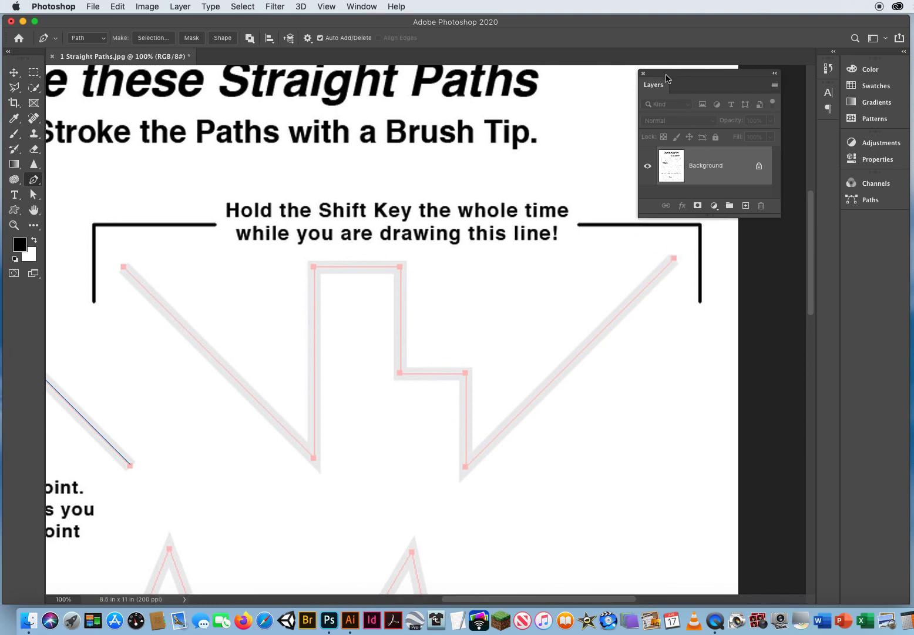
left_click_drag(667, 77, 669, 31)
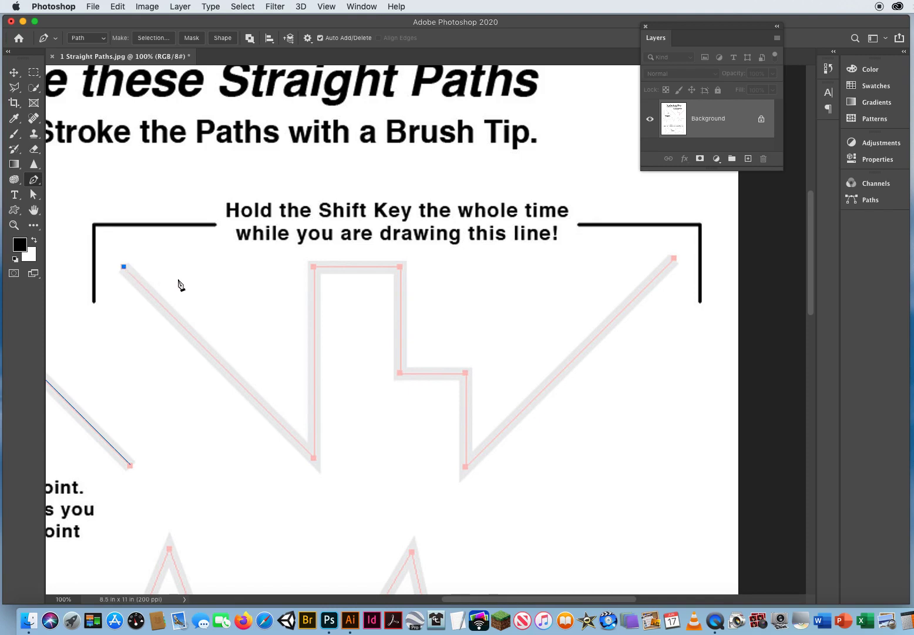
- Trace the stepped guide line under the Shift Key note with angle-constrained segments through every corner, and end the path
left_click(315, 461, "shift")
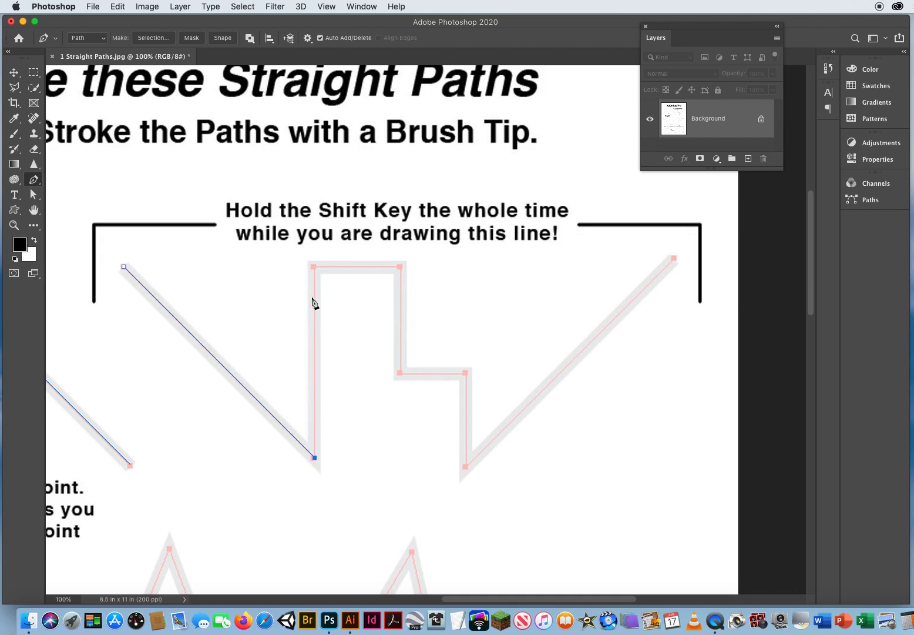
left_click(316, 269, "shift")
left_click(401, 269, "shift")
left_click(402, 375, "shift")
left_click(466, 375, "shift")
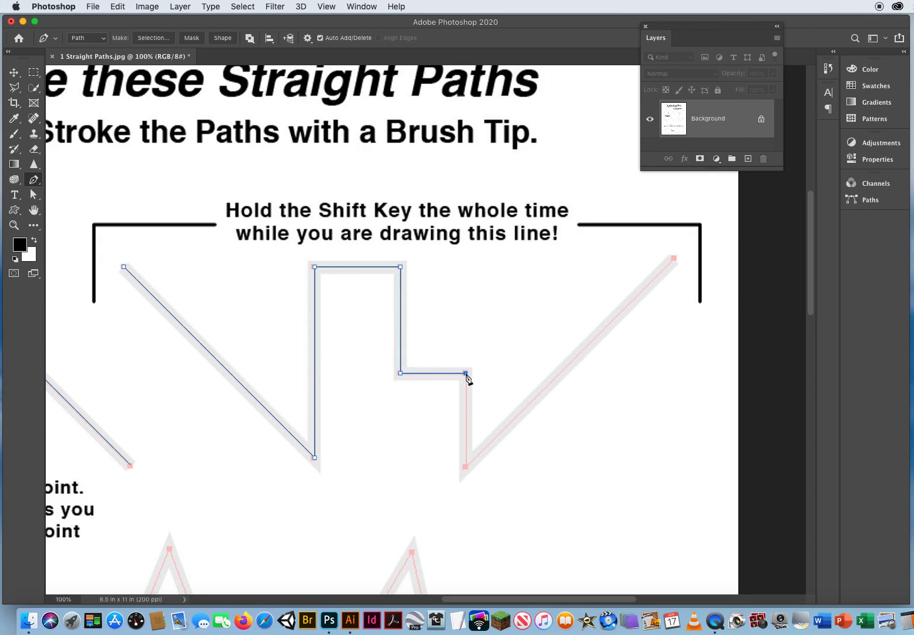
left_click(467, 470, "shift")
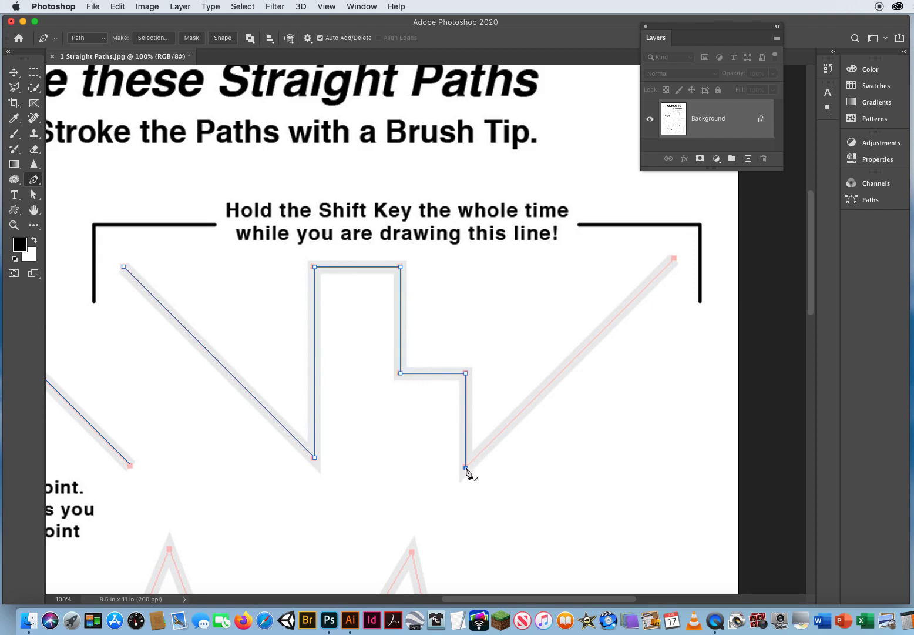
left_click(676, 262, "shift")
left_click(482, 312, "ctrl")
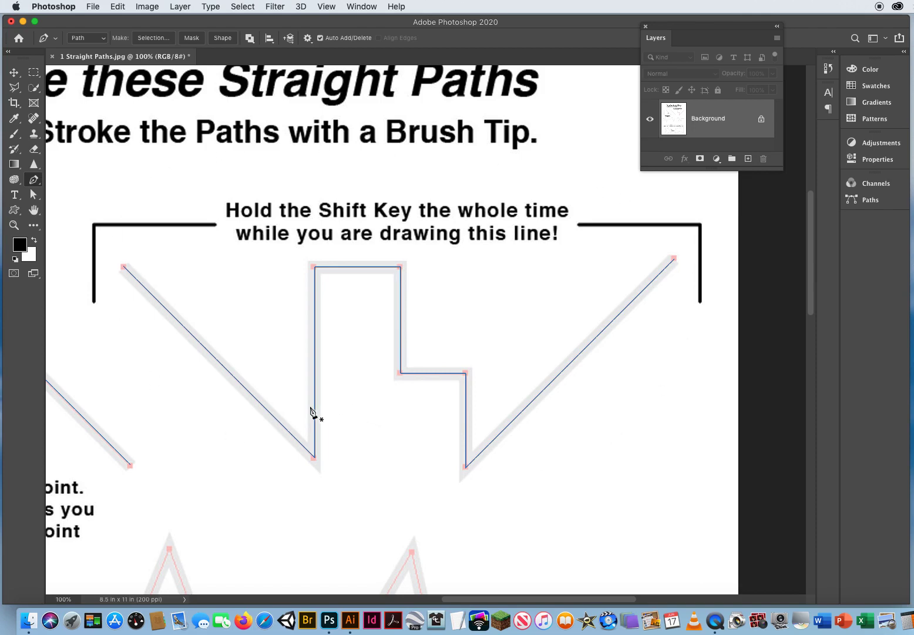
- Trace the zigzag guide line with the Pen Tool from its left end through each corner to the tall peak after the first flat section
left_click_drag(191, 498, 194, 493)
scroll(195, 493, "down", 10)
scroll(194, 493, "left", 5)
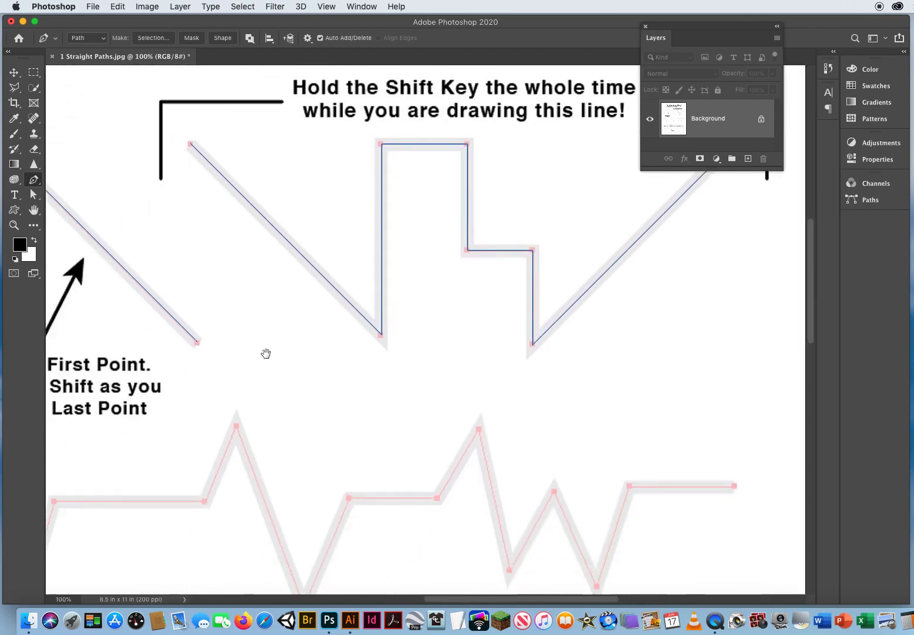
left_click_drag(300, 330, 300, 358)
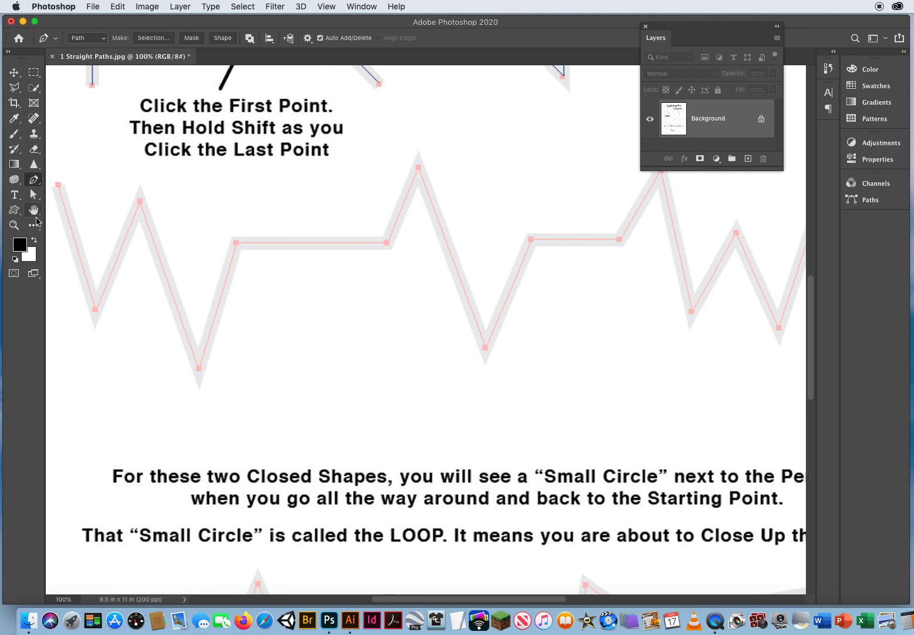
left_click(12, 226)
left_click_drag(409, 312, 400, 379)
scroll(379, 367, "up", 2)
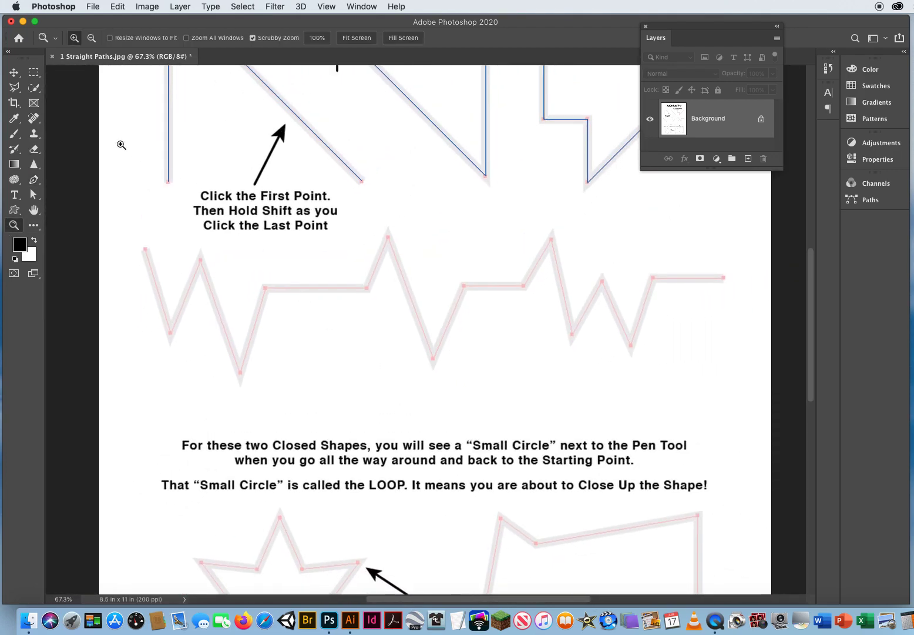
left_click(34, 179)
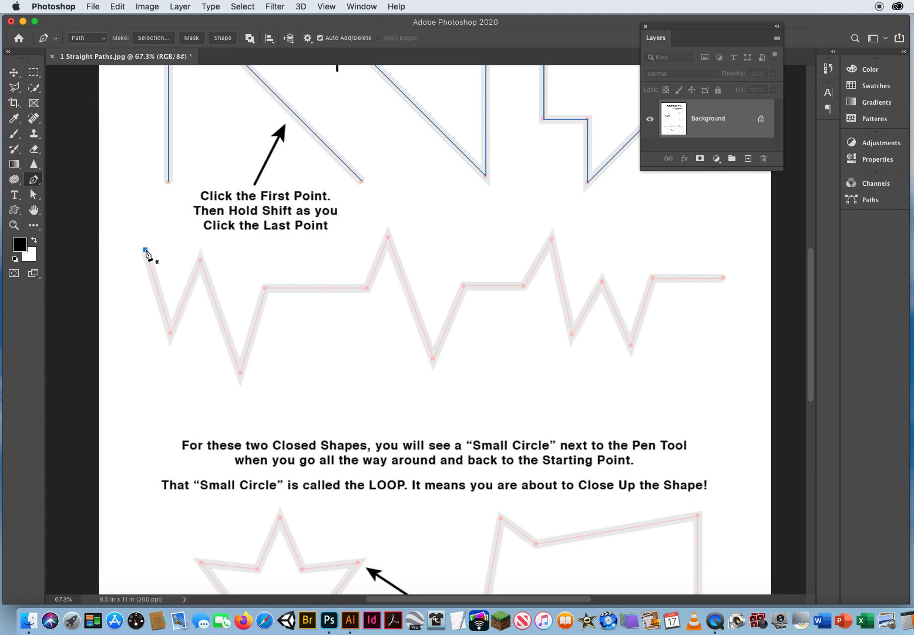
left_click(171, 334)
left_click(200, 261)
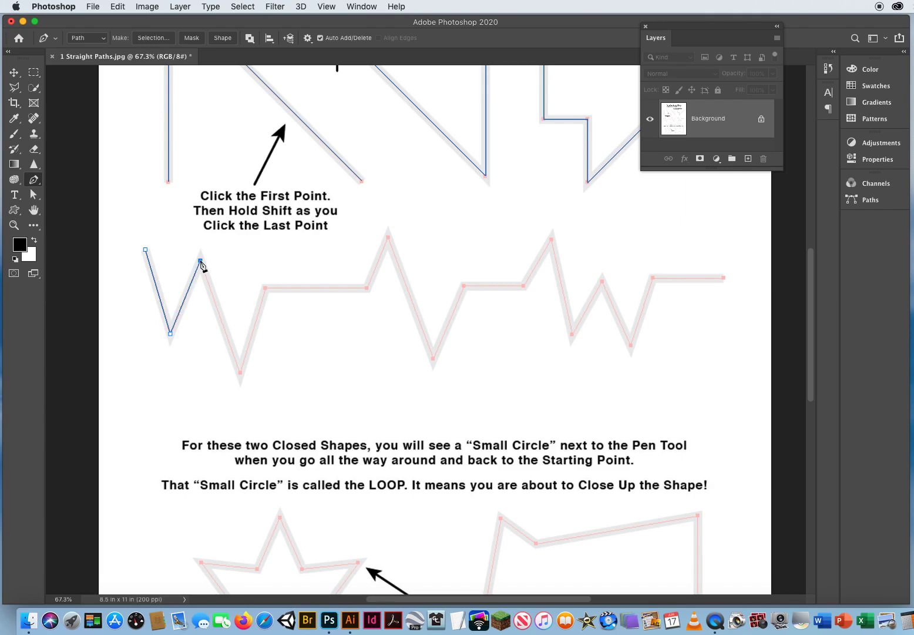
left_click(241, 374)
left_click(266, 289)
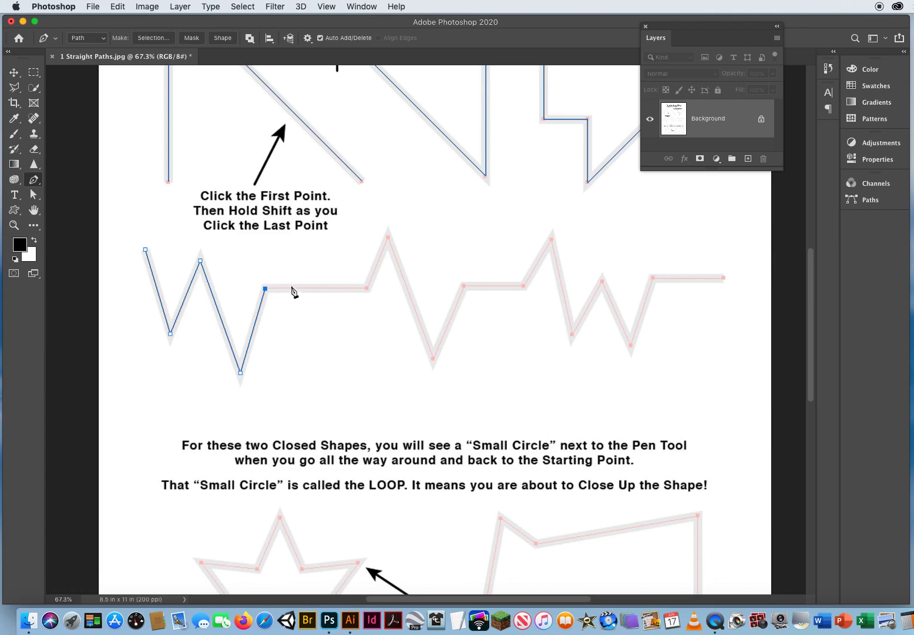
left_click(367, 289)
left_click(389, 239)
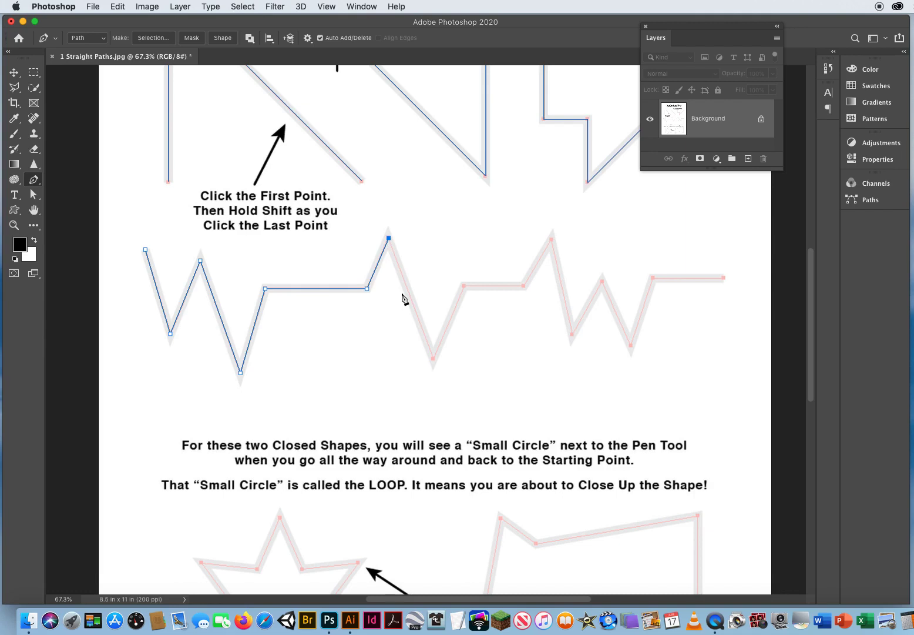
- Add a misplaced anchor point and move it onto the zigzag's next low corner, and nudge the anchor starting the first flat section
left_click(406, 376)
left_click_drag(406, 379, 433, 359)
mouse_move(269, 294)
left_mouse_down()
mouse_move(382, 378)
mouse_move(281, 304)
mouse_move(240, 233)
mouse_move(267, 291)
left_mouse_up()
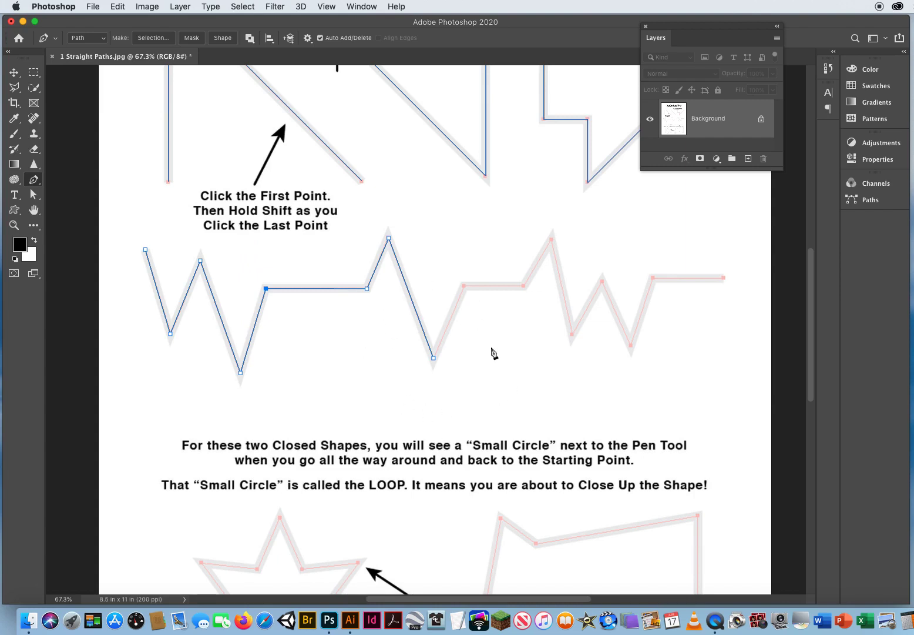
- Continue the zigzag path from its low corner through the remaining corners to the guide's right end, and end the path
left_click(434, 358)
left_click(465, 287)
left_click(552, 240)
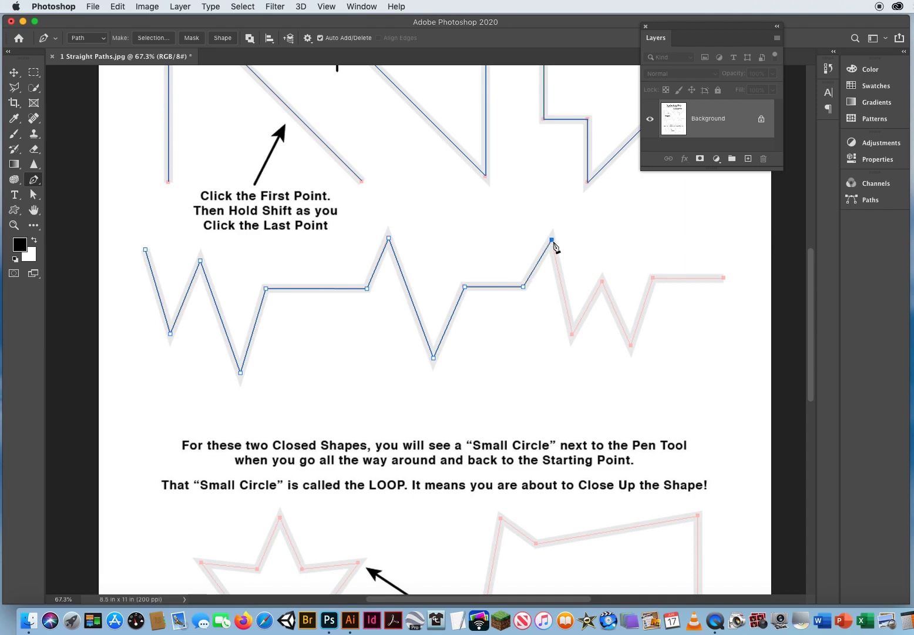
left_click(573, 335)
left_click(602, 282)
left_click(630, 345)
left_click(652, 278)
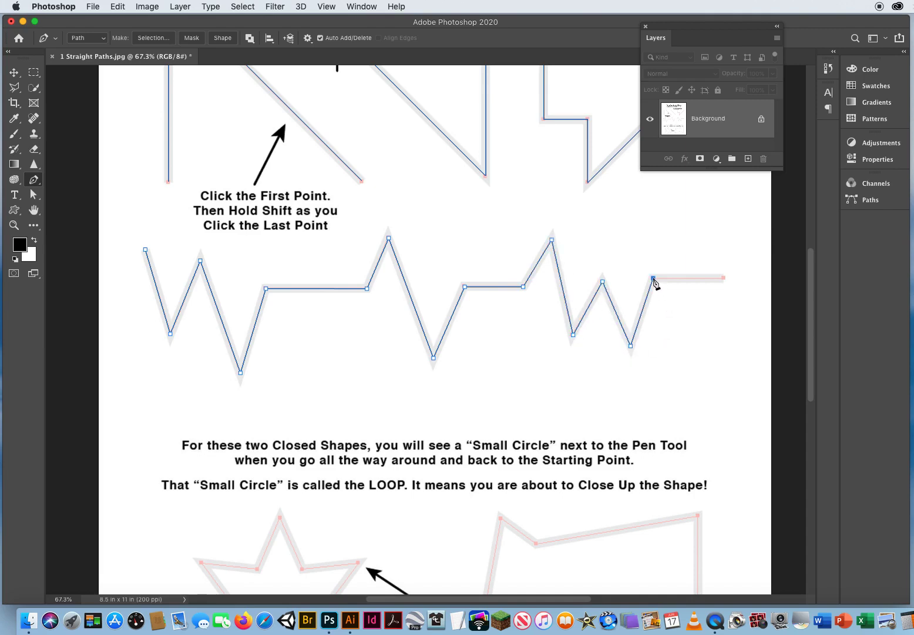
left_click(723, 278)
key("Escape")
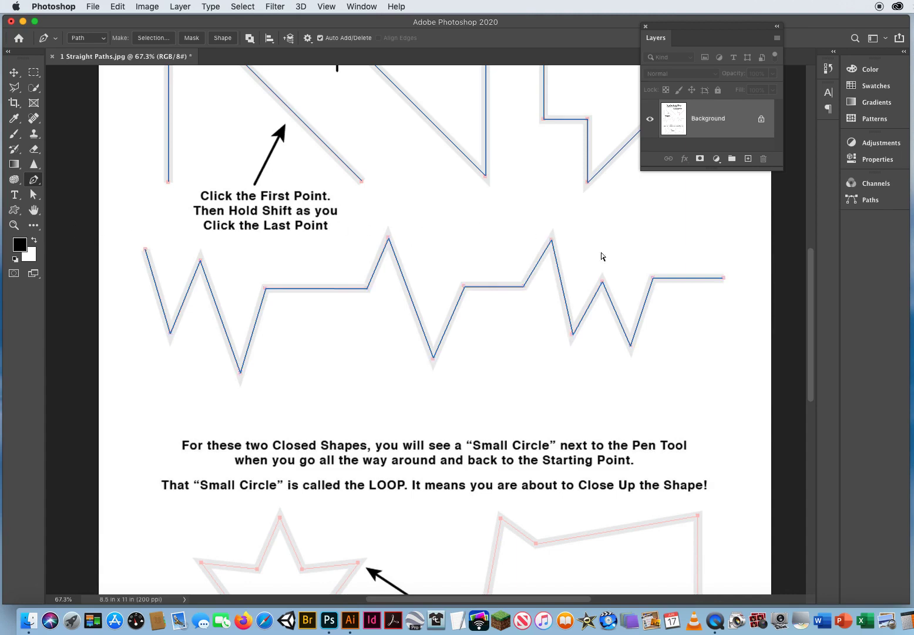
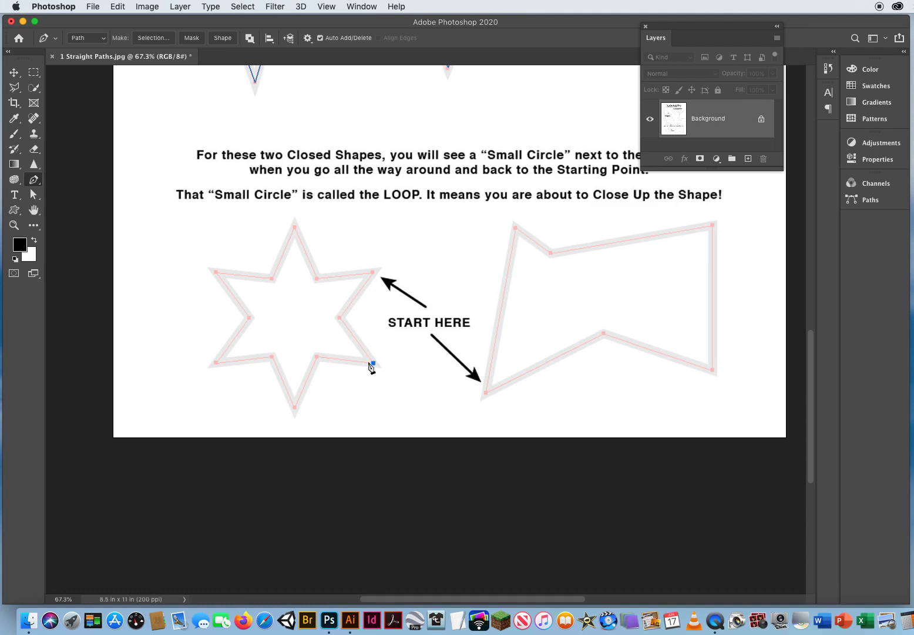
- Trace the six-pointed star clockwise from its lower-right tip to the inner corner before the top tip, correcting the misplaced left inner anchor
left_click(317, 357)
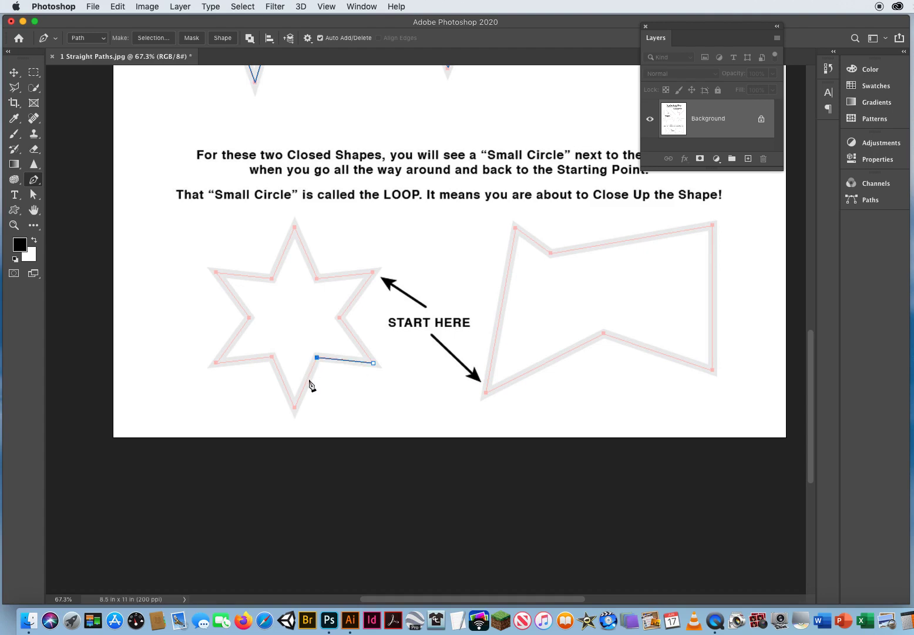
left_click(295, 408)
left_click(272, 357)
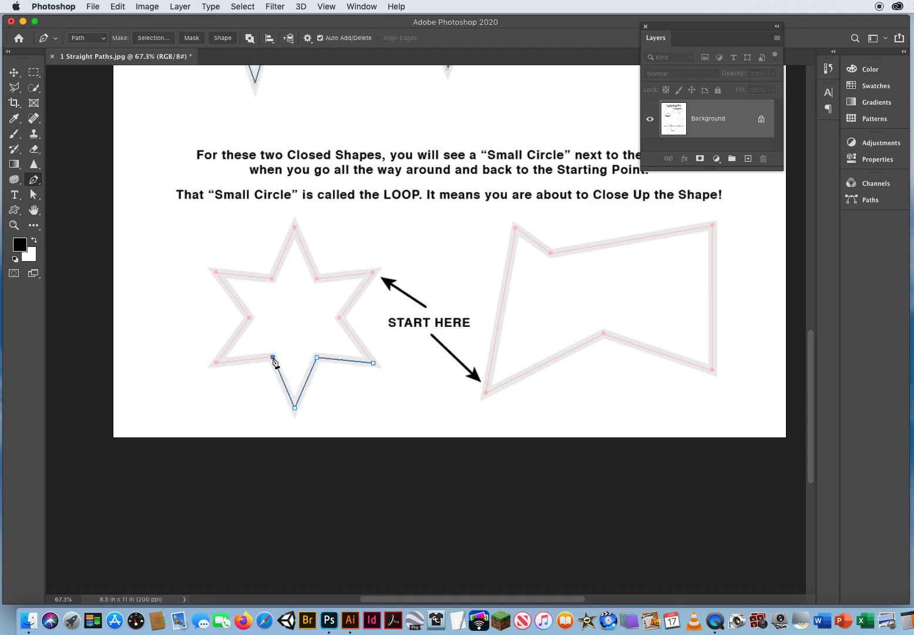
left_click(217, 363)
left_click(280, 309)
left_click_drag(280, 310, 249, 317)
left_click(216, 272)
left_click(272, 278)
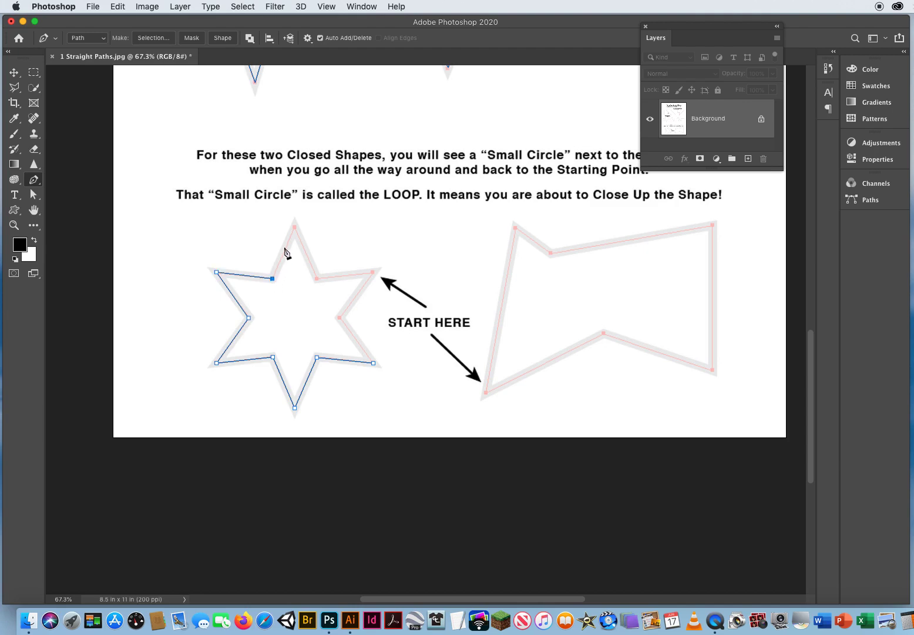
- Finish and close the star path at its starting point, and move the stray anchor onto the inner corner beside the top tip
left_click(295, 226)
left_click(360, 239)
left_click(373, 273)
left_click(339, 317)
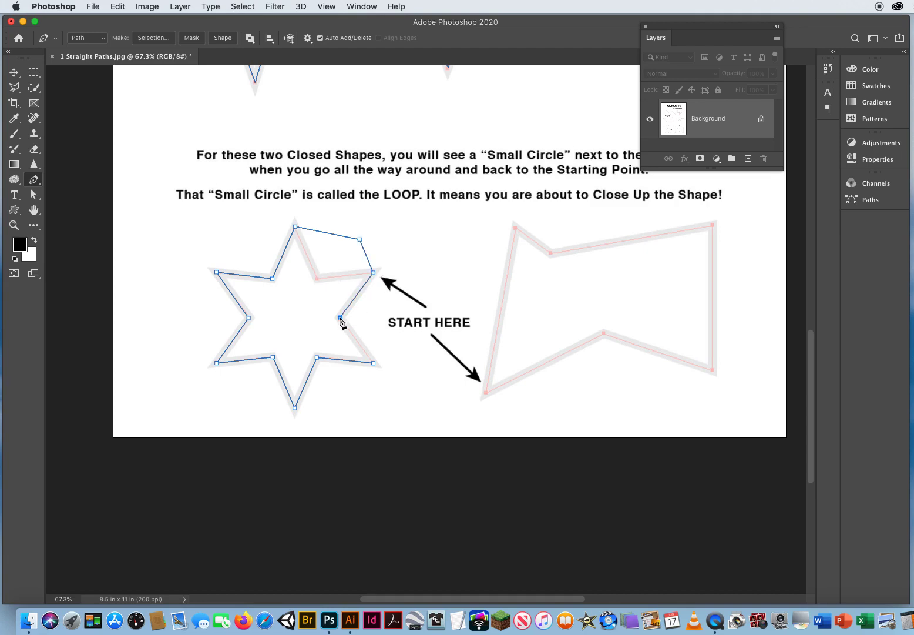
left_click(374, 363)
left_click_drag(361, 242, 318, 283)
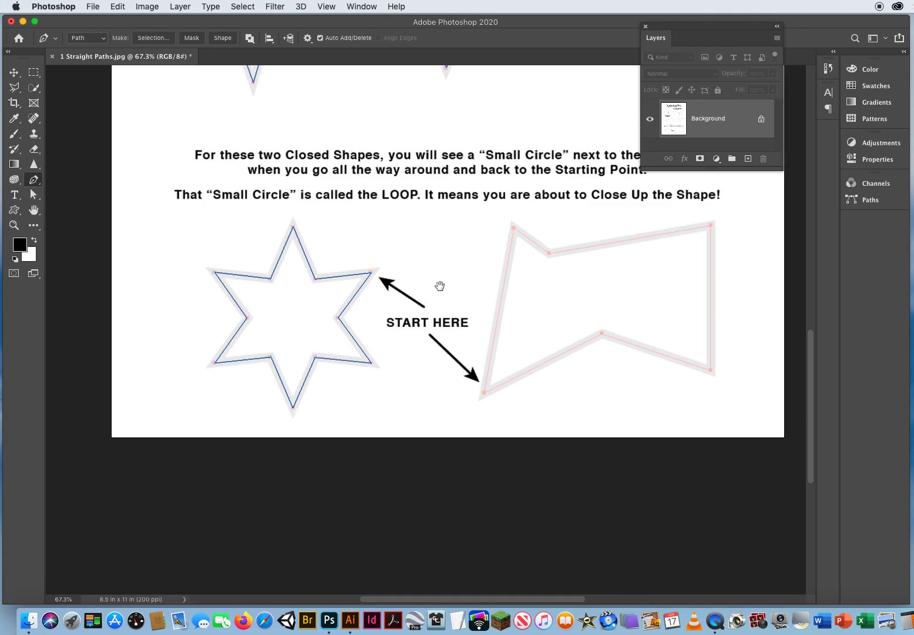
- Trace the irregular six-cornered shape clockwise from its START HERE corner and close the path at that point
left_click_drag(439, 287, 371, 281)
left_click(414, 388)
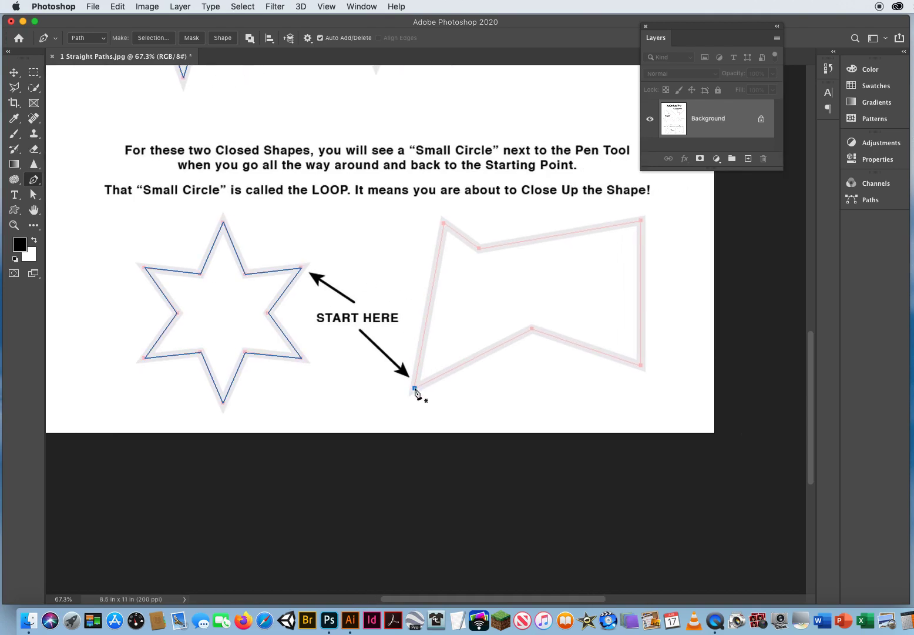
left_click(444, 224)
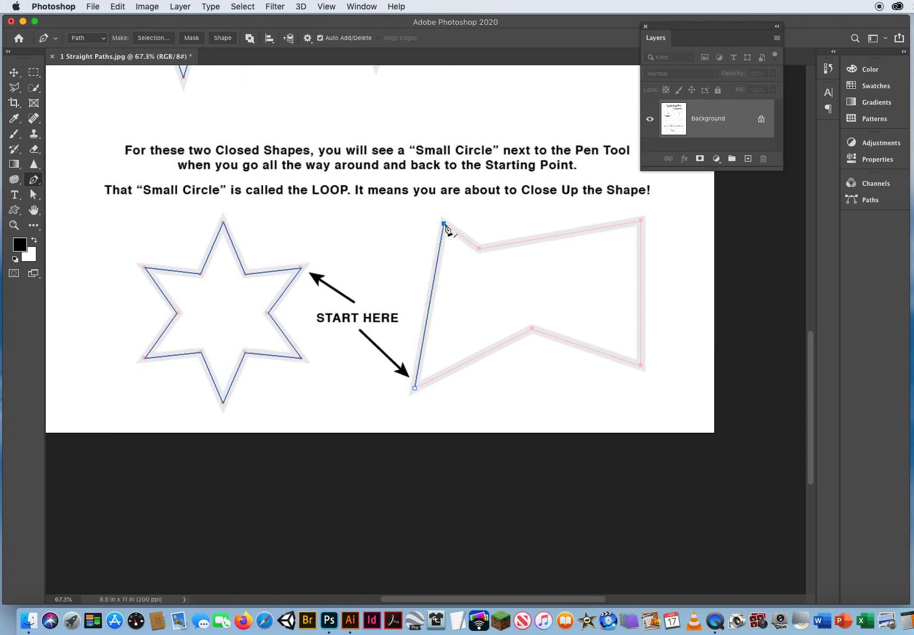
left_click(480, 250)
left_click(641, 222)
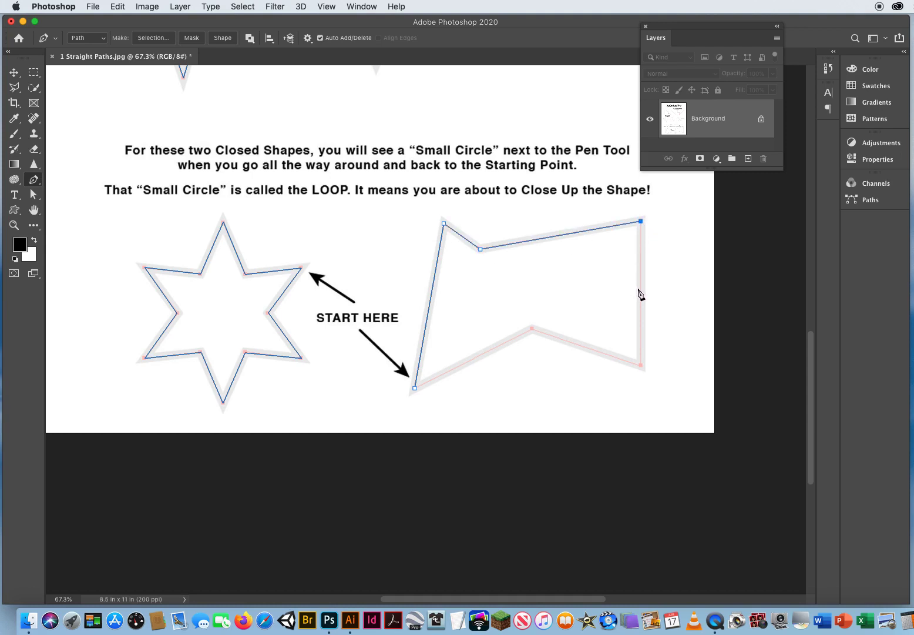
left_click(641, 366)
left_click(533, 330)
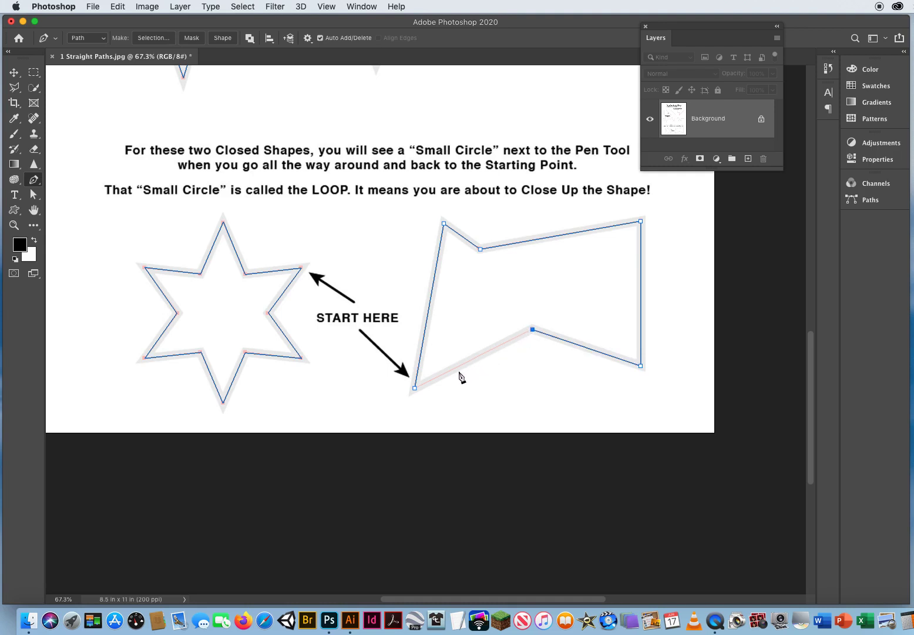
left_click(415, 389)
- Dock the Layers panel ahead of Channels and Paths, expand the panel dock, and collapse the Properties and Swatches groups
left_click(14, 225)
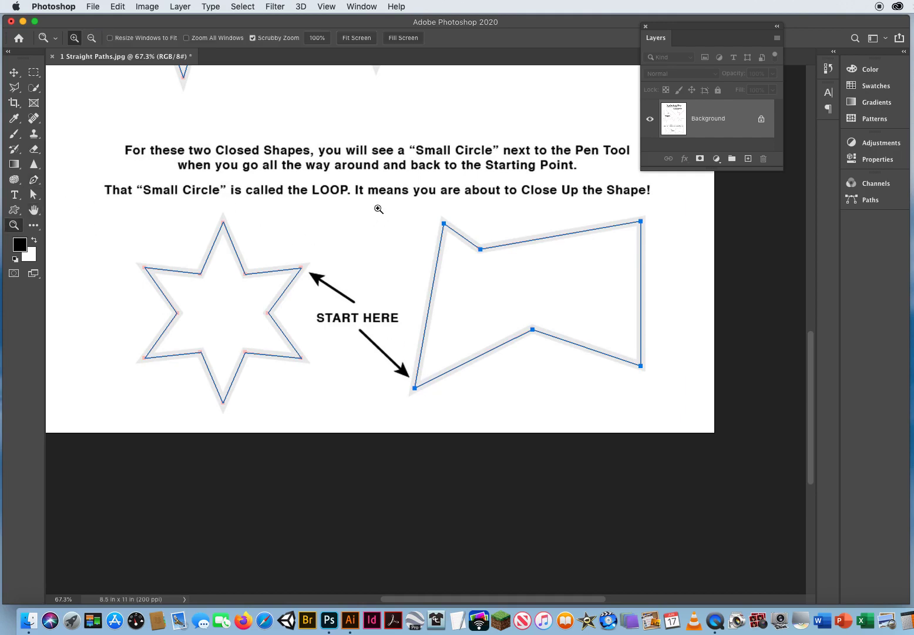
left_click_drag(378, 210, 343, 214)
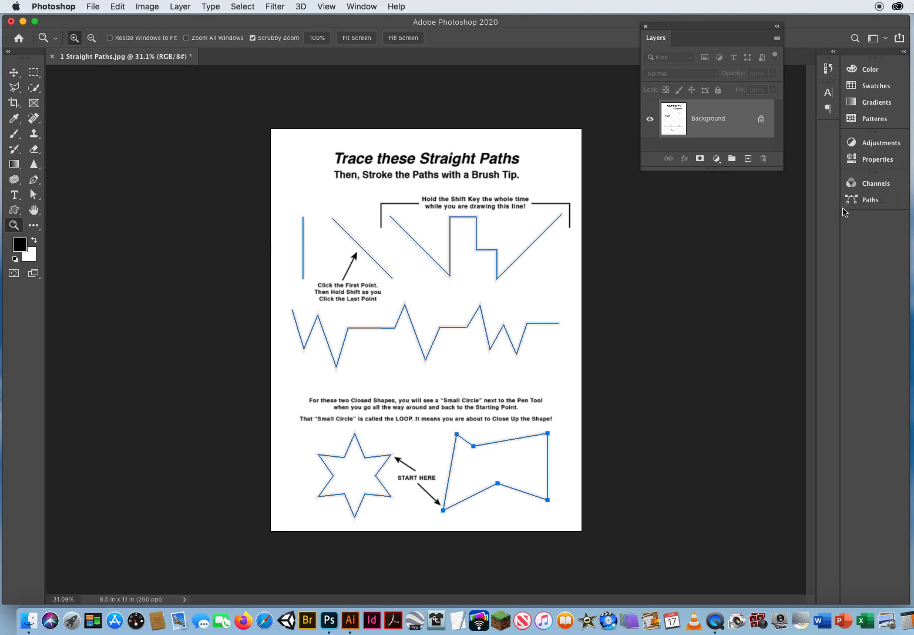
left_click_drag(655, 37, 857, 194)
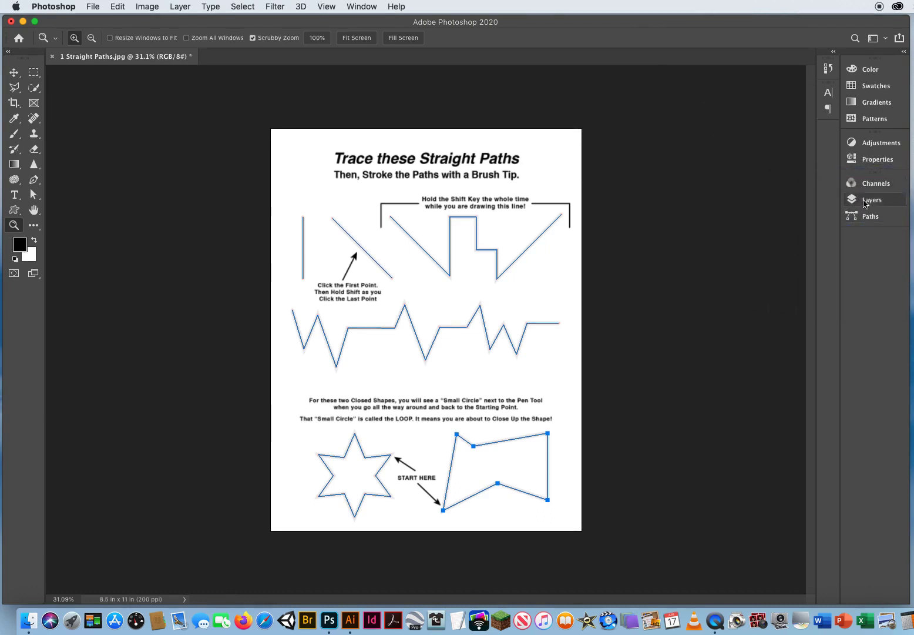
left_click(904, 51)
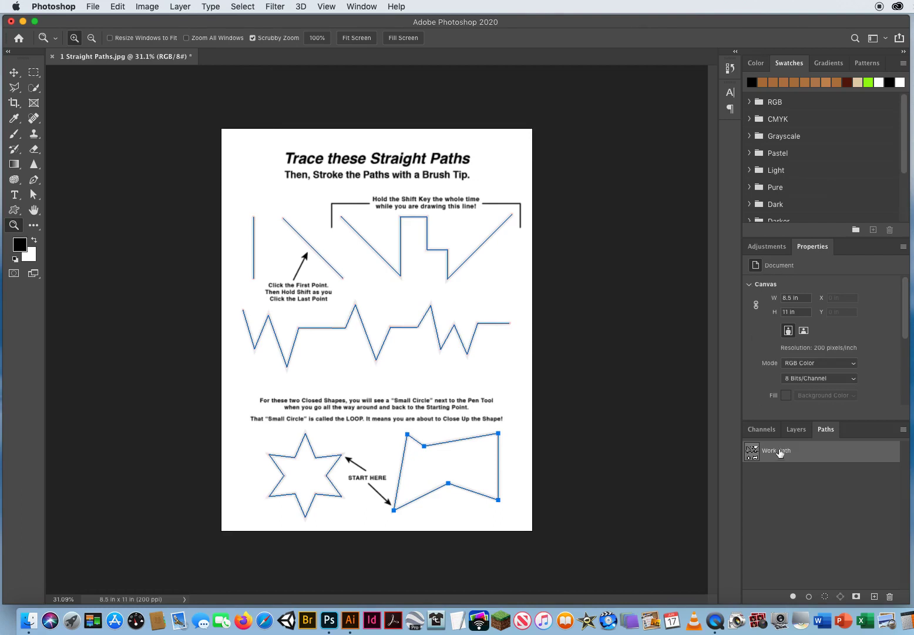
left_click_drag(796, 429, 758, 433)
left_click(758, 429)
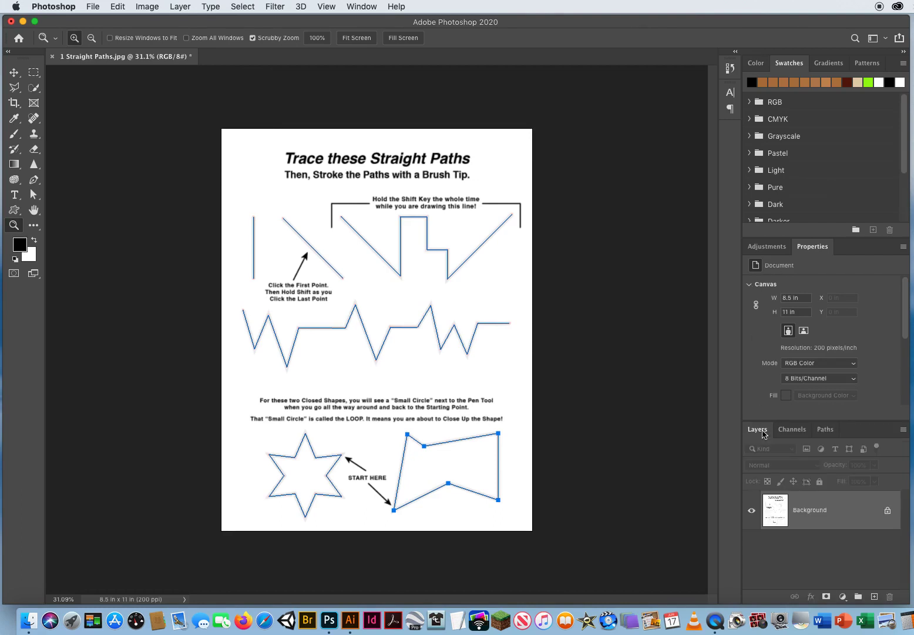
double_click(814, 247)
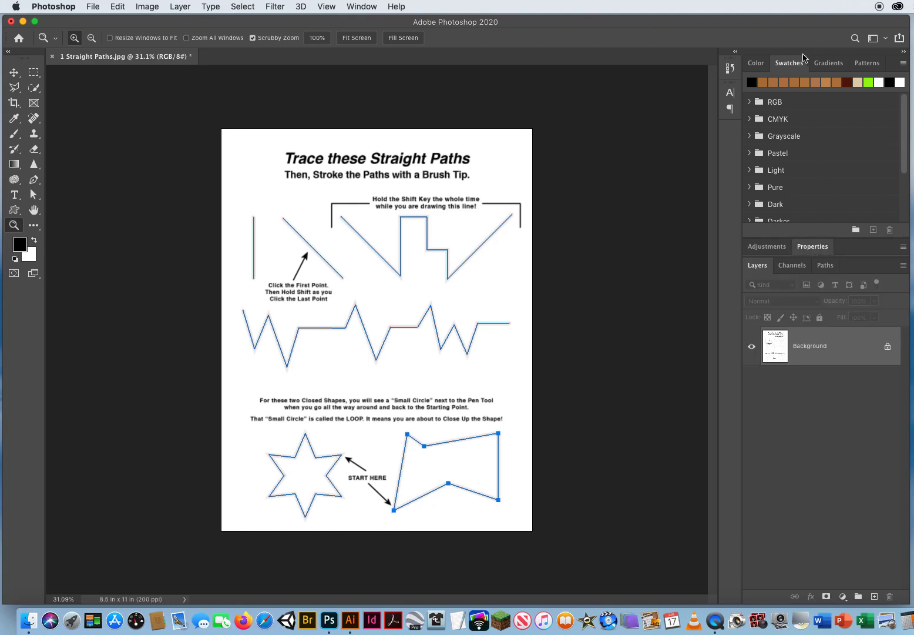
double_click(796, 63)
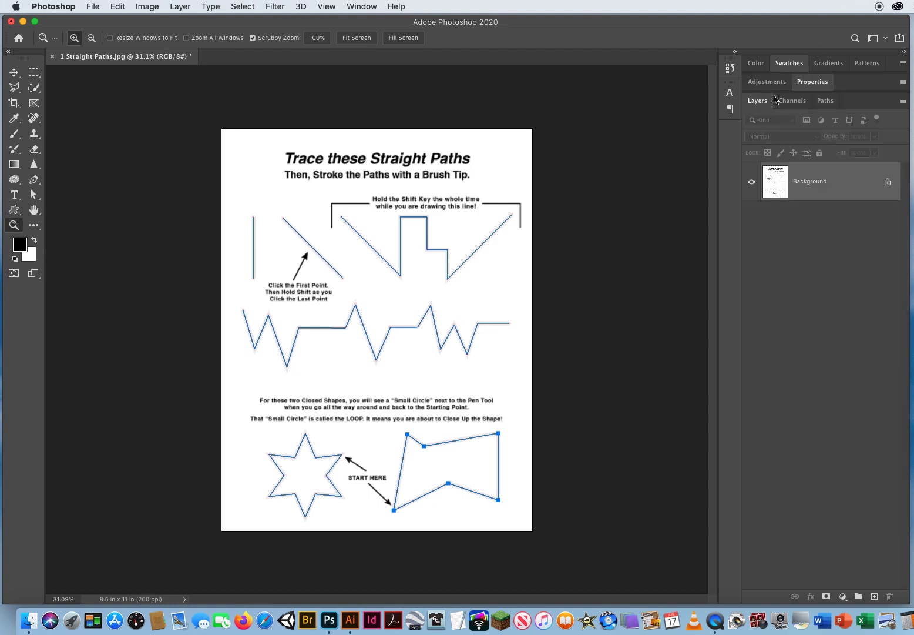
- Save the work path under the name Straight Paths
left_click(793, 101)
left_click(826, 100)
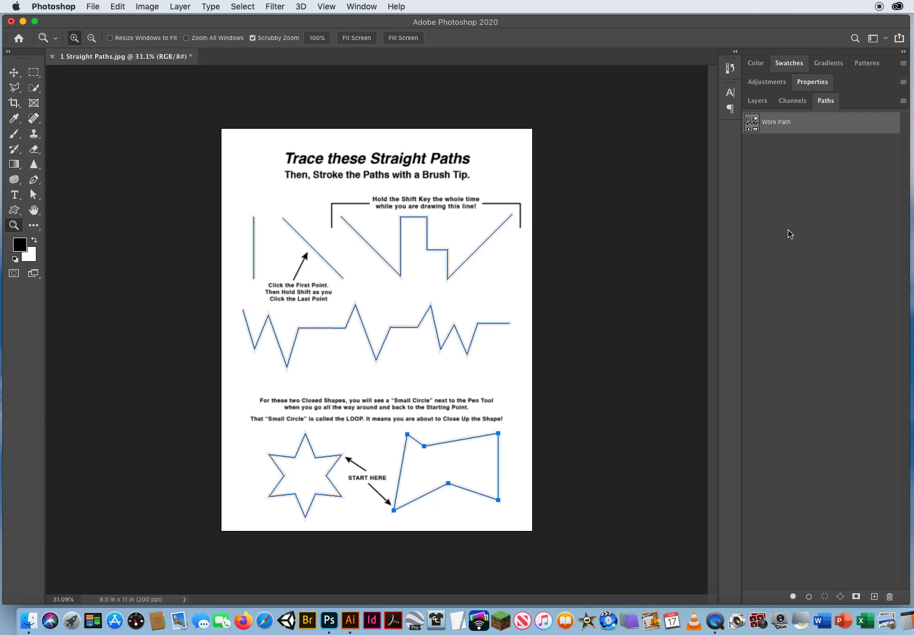
double_click(773, 125)
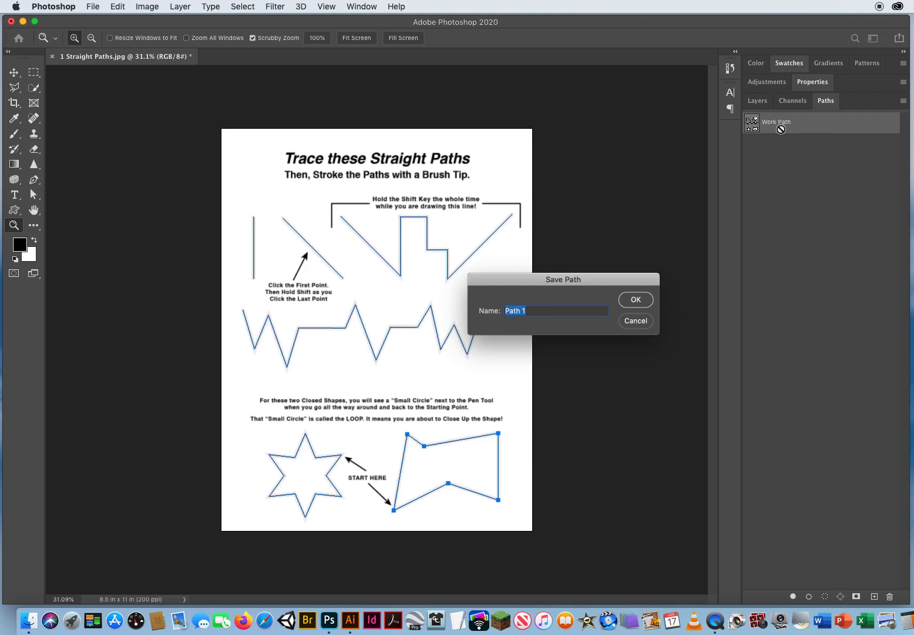
type("Straight")
left_click(635, 301)
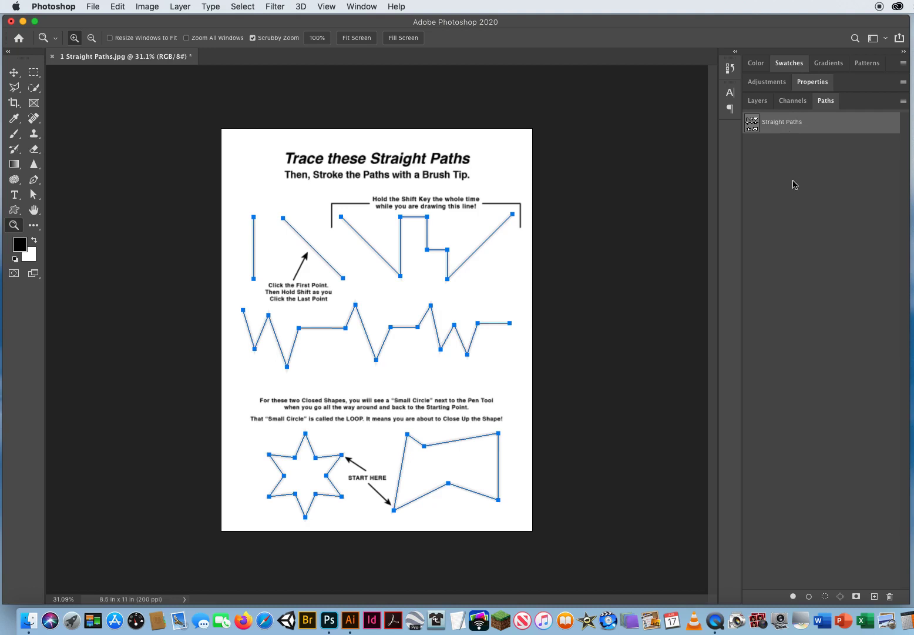
- Hide and redisplay the Straight Paths path twice to compare the traced lines with the worksheet guides
left_click(815, 207)
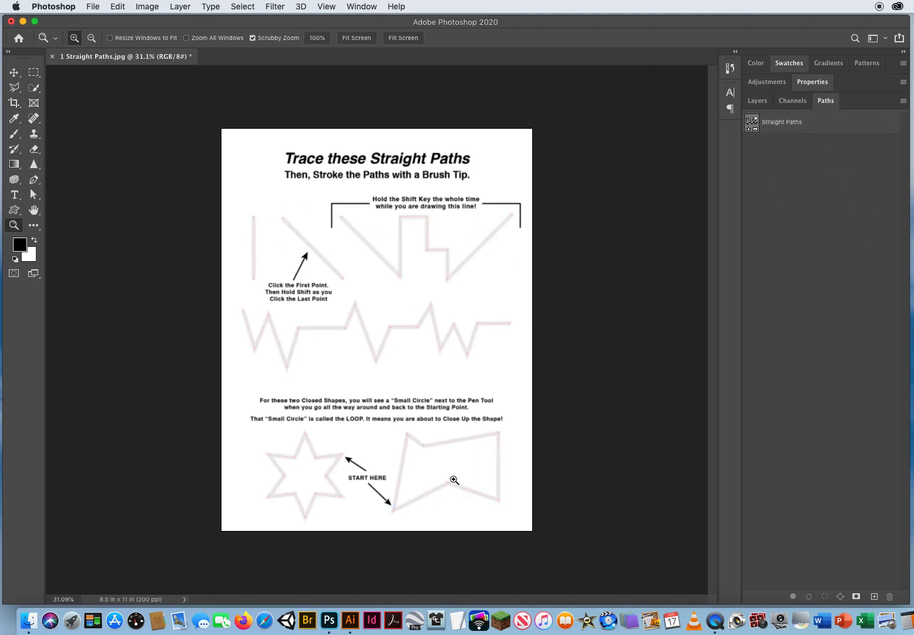
left_click(780, 125)
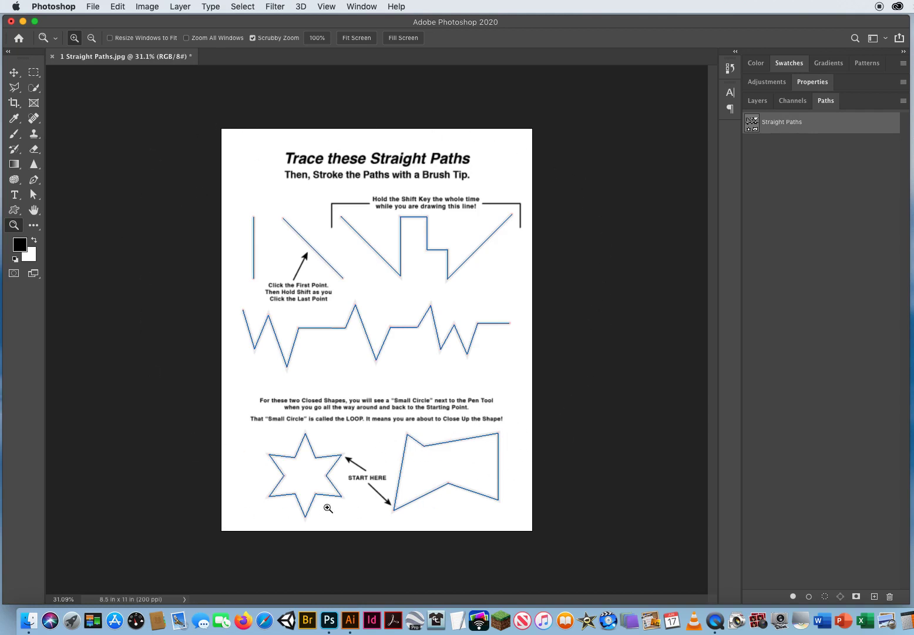
left_click(799, 203)
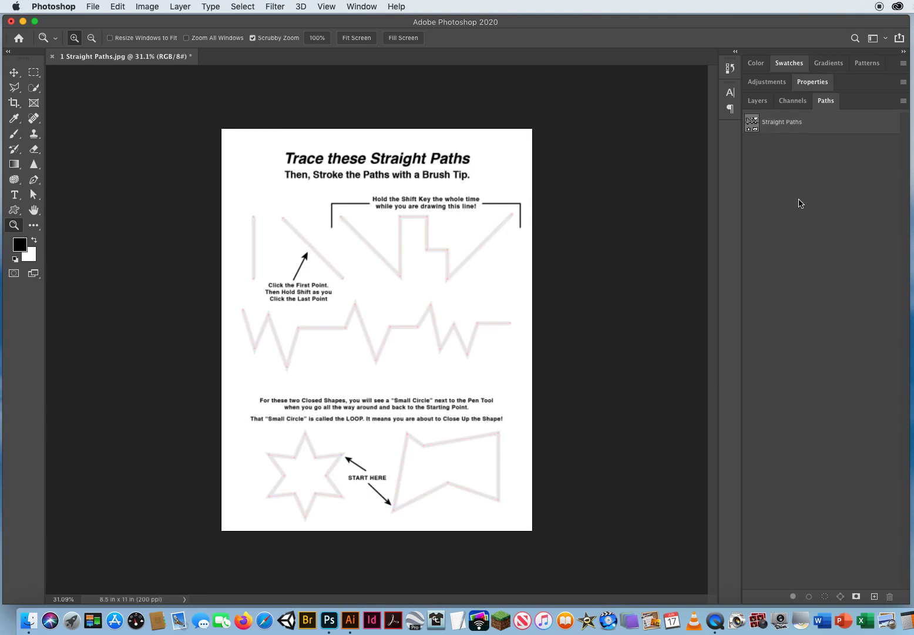
left_click(785, 125)
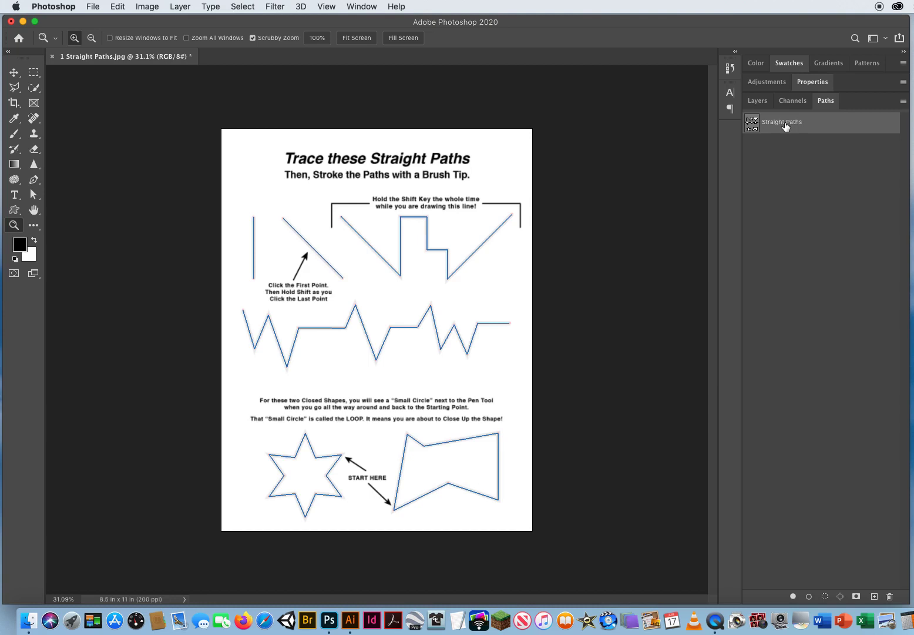
- Choose the Brush tool, reduce its tip size to 69, and set its opacity to 100%
left_click(14, 135)
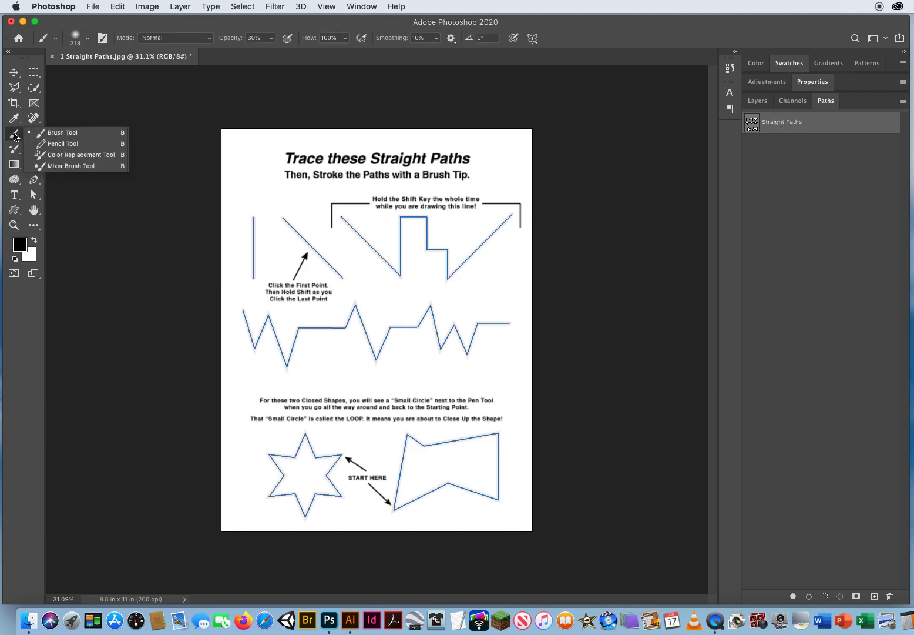
left_click(59, 132)
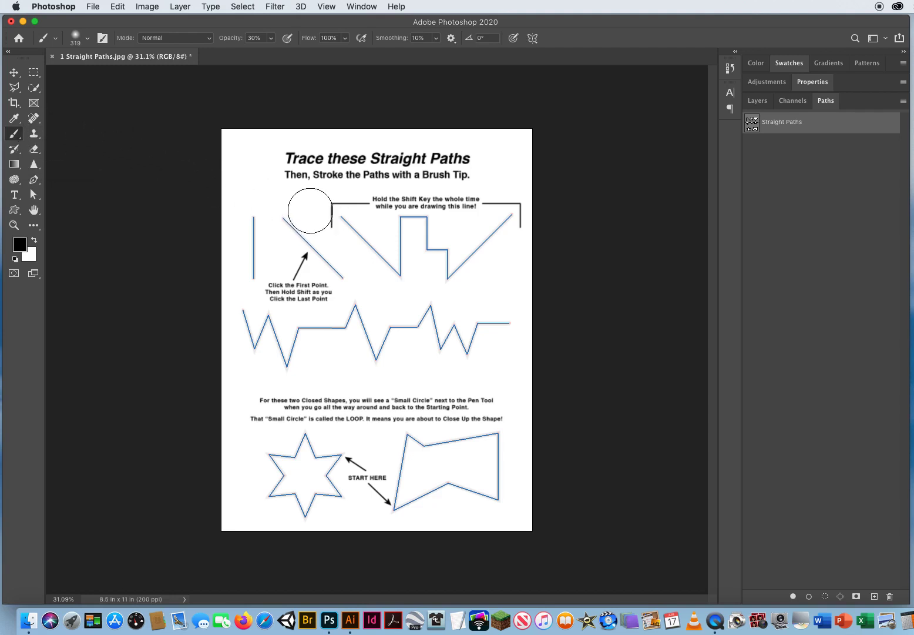
mouse_move(310, 211)
left_mouse_down()
mouse_move(324, 209)
mouse_move(286, 205)
left_mouse_up()
left_click(262, 37)
left_click(272, 38)
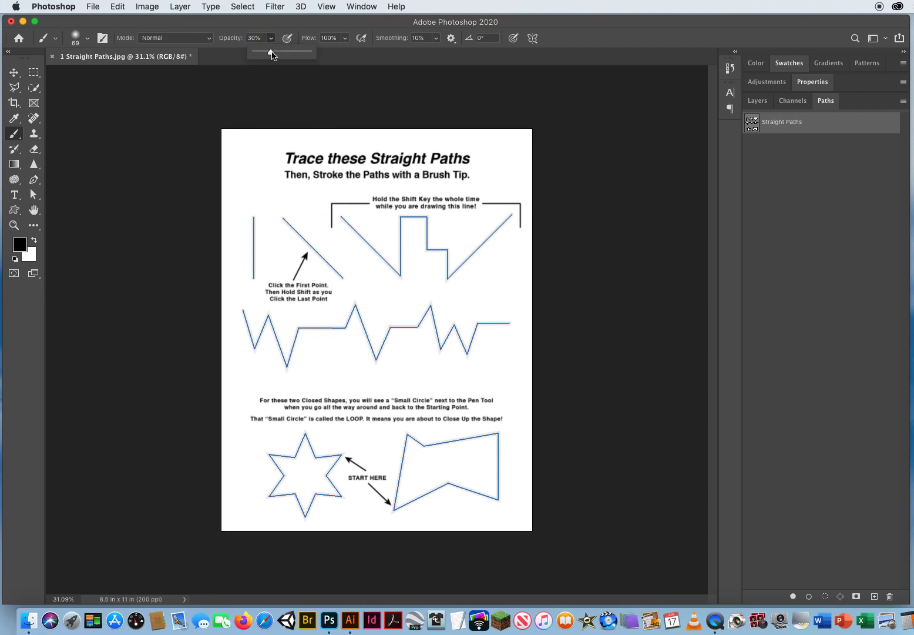
left_click_drag(273, 55, 317, 54)
left_click(333, 26)
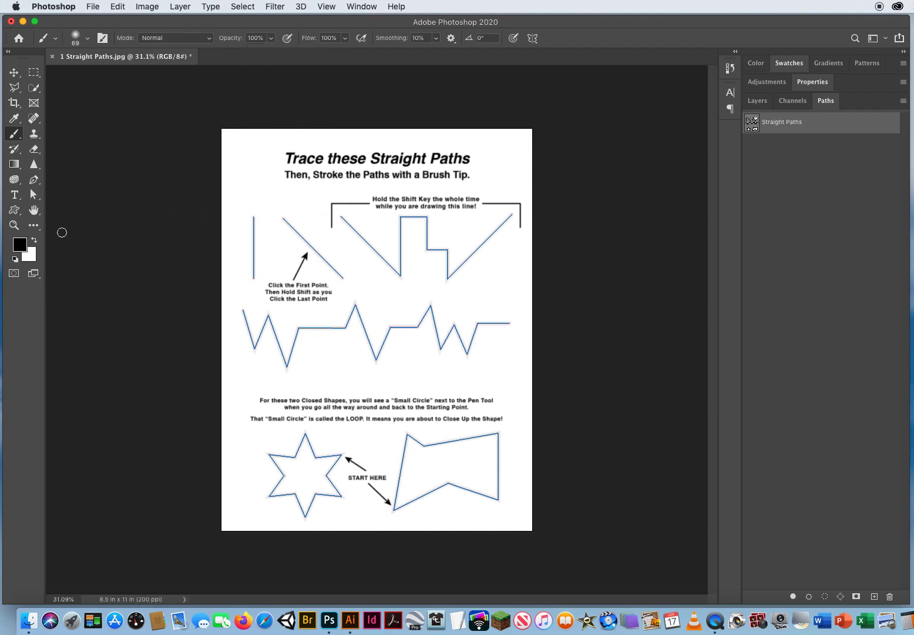
- Set the foreground color to bright red, hex f20f0f
left_click(21, 247)
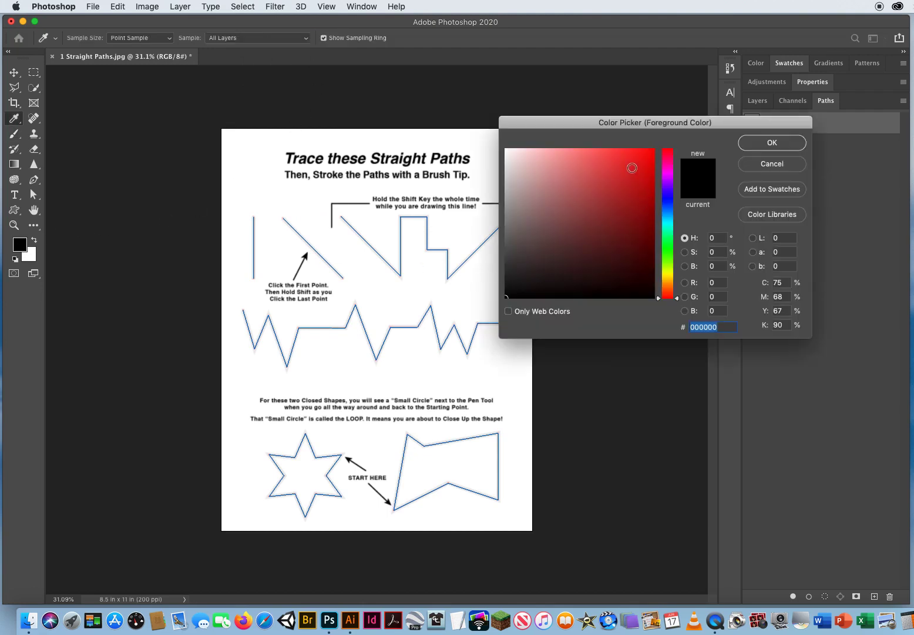
left_click_drag(640, 155, 646, 156)
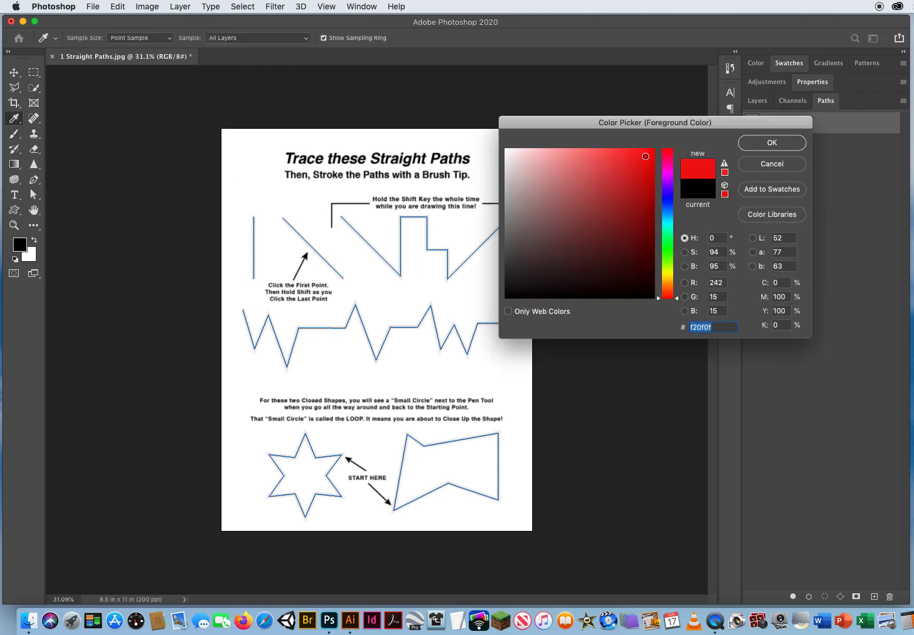
left_click(761, 145)
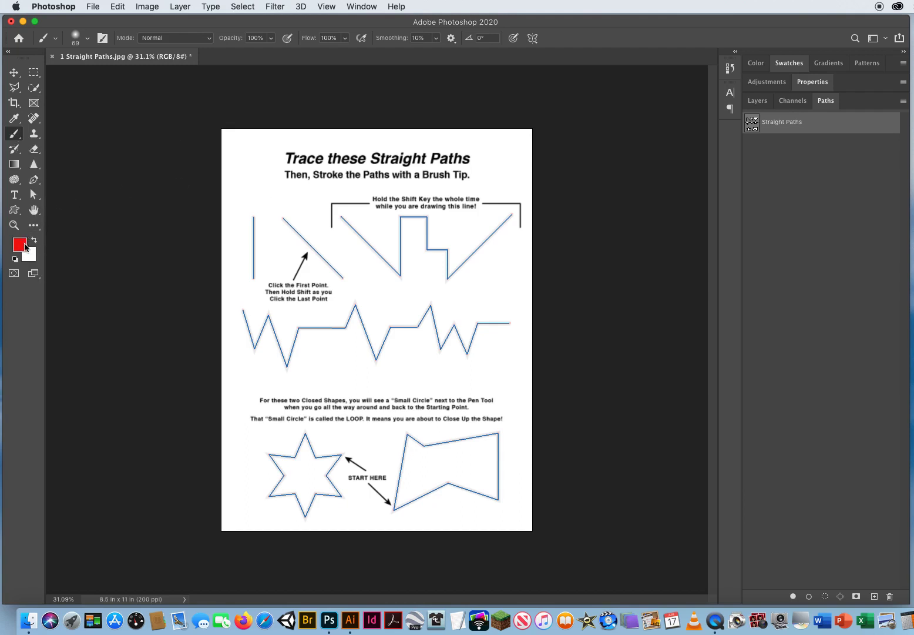
left_click(259, 37)
- Float the Paths panel over the document and stroke the Straight Paths path using the Brush with Simulate Pressure off
left_click_drag(829, 101, 559, 87)
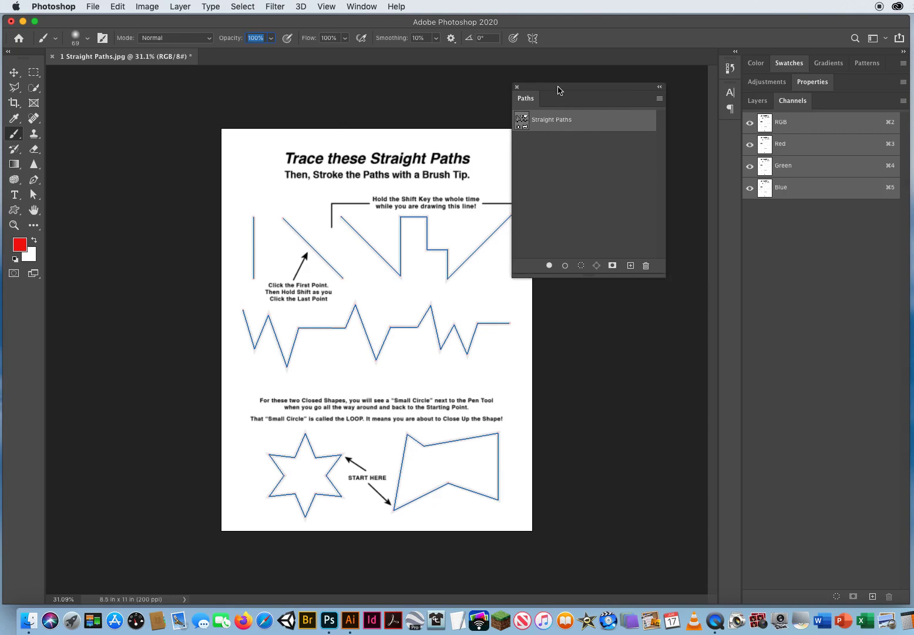
left_click(660, 100)
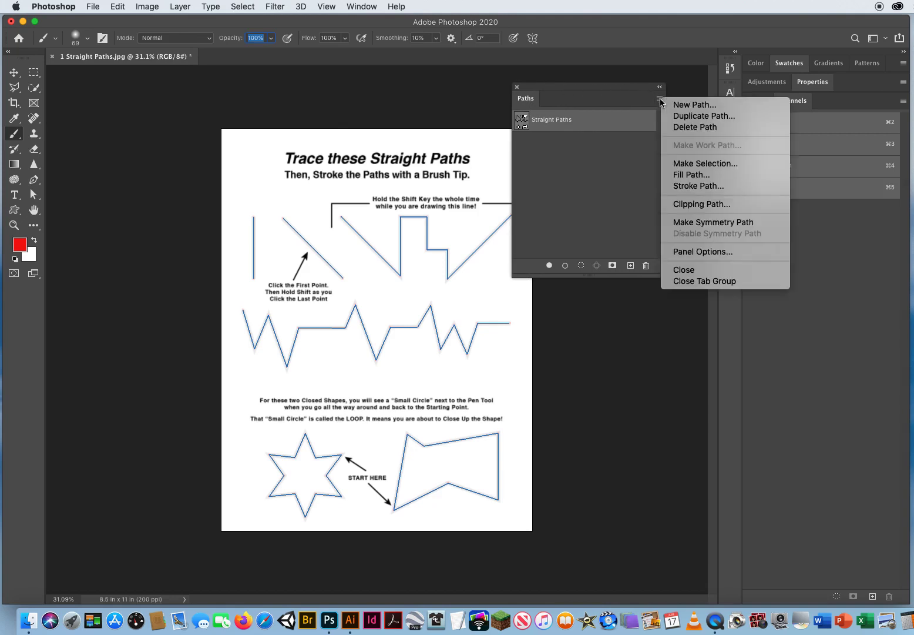
left_click(699, 186)
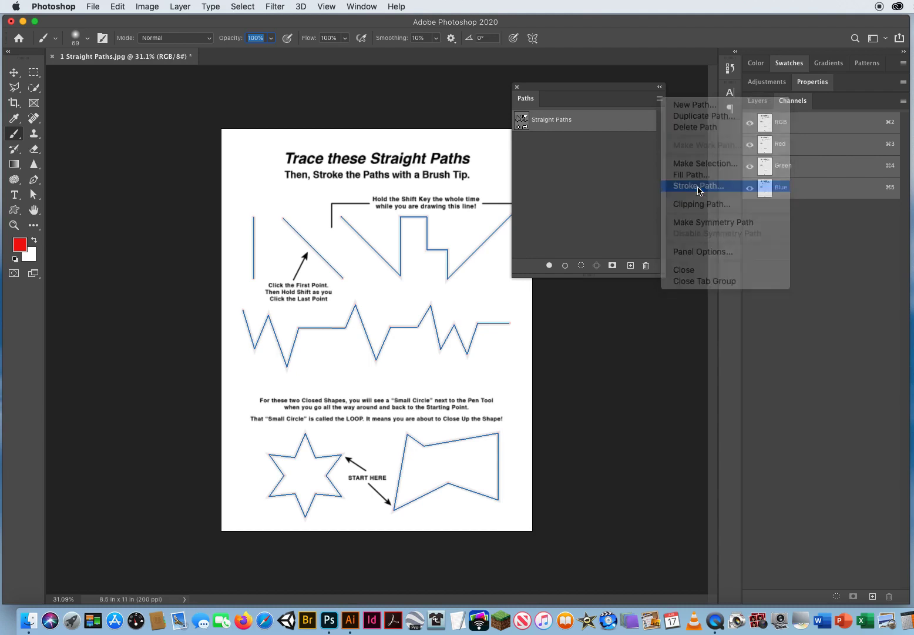
mouse_move(606, 143)
left_mouse_down()
mouse_move(601, 236)
mouse_move(648, 206)
mouse_move(639, 194)
left_mouse_up()
left_click(658, 211)
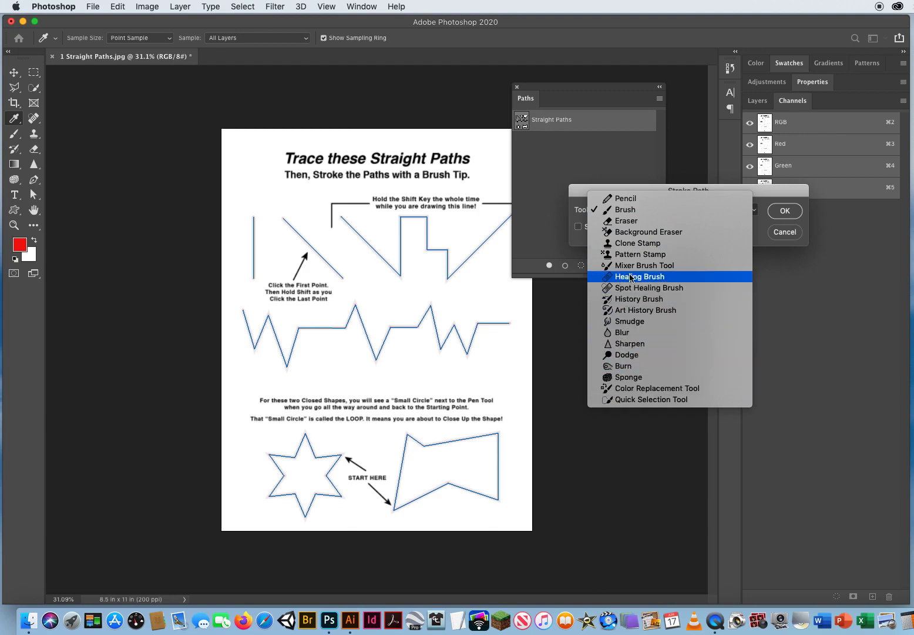
left_click(624, 209)
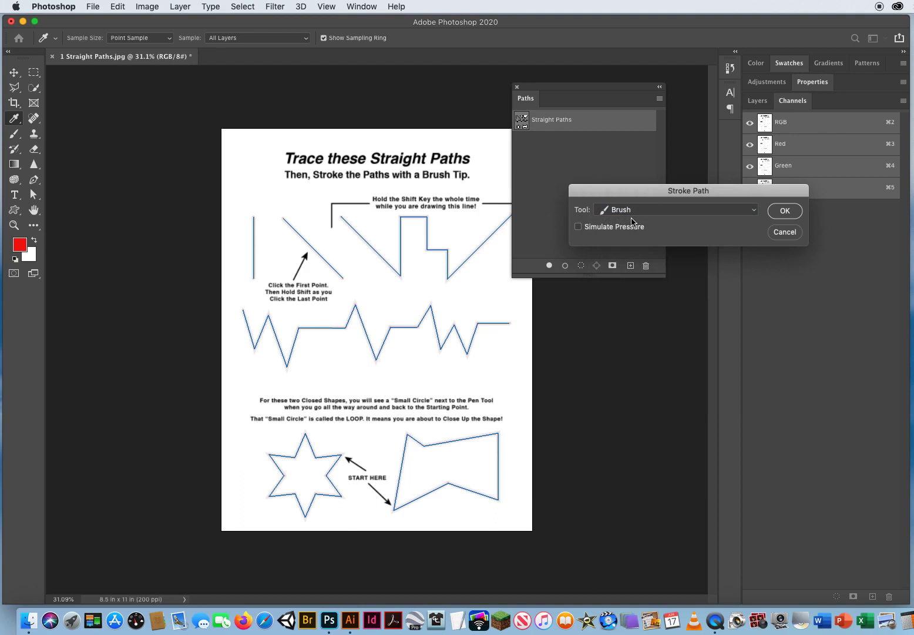
left_click(783, 212)
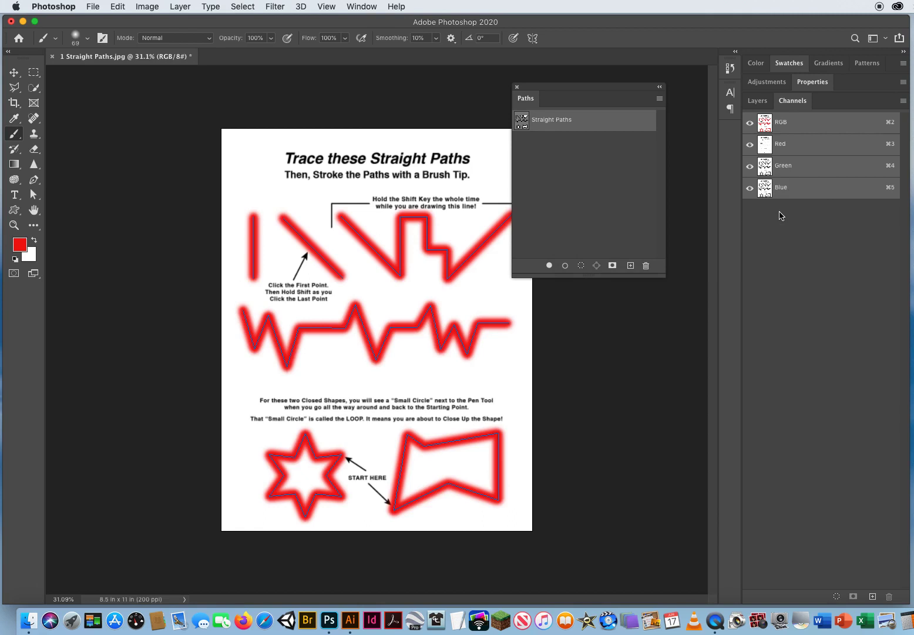
- Move the floating Paths panel clear of the worksheet and deselect the Straight Paths path to hide its outline
left_click_drag(563, 88, 655, 95)
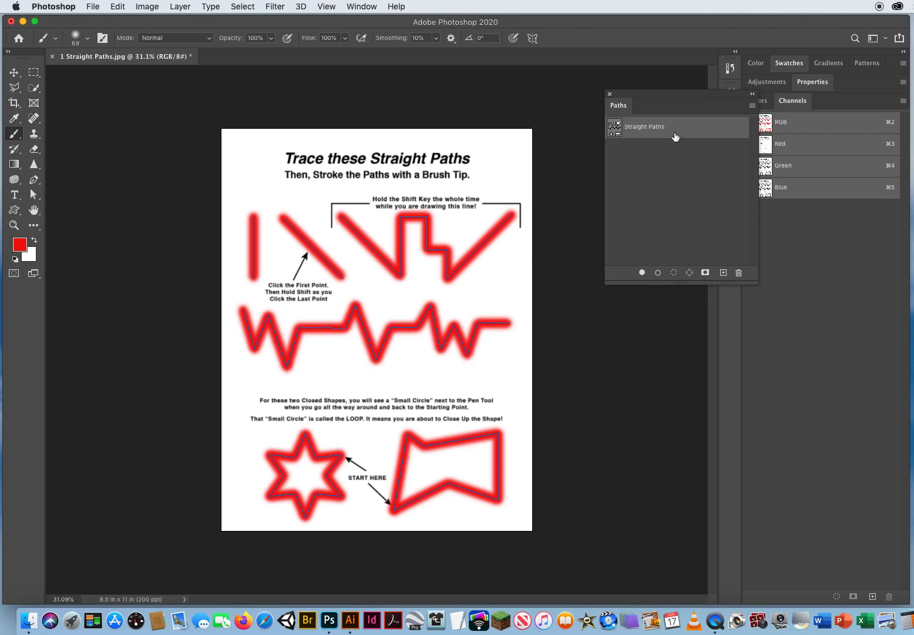
left_click(644, 164)
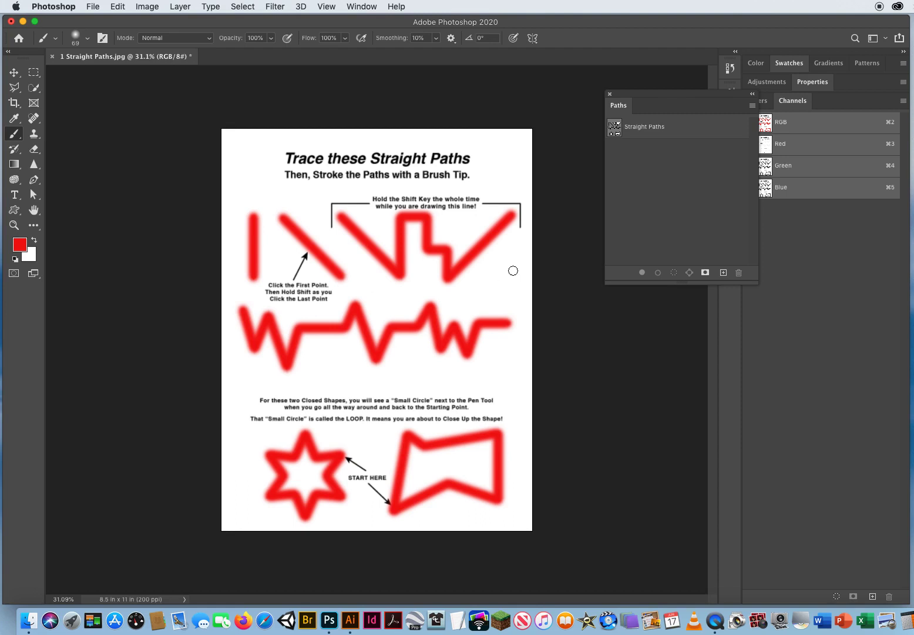
left_click_drag(635, 101, 641, 129)
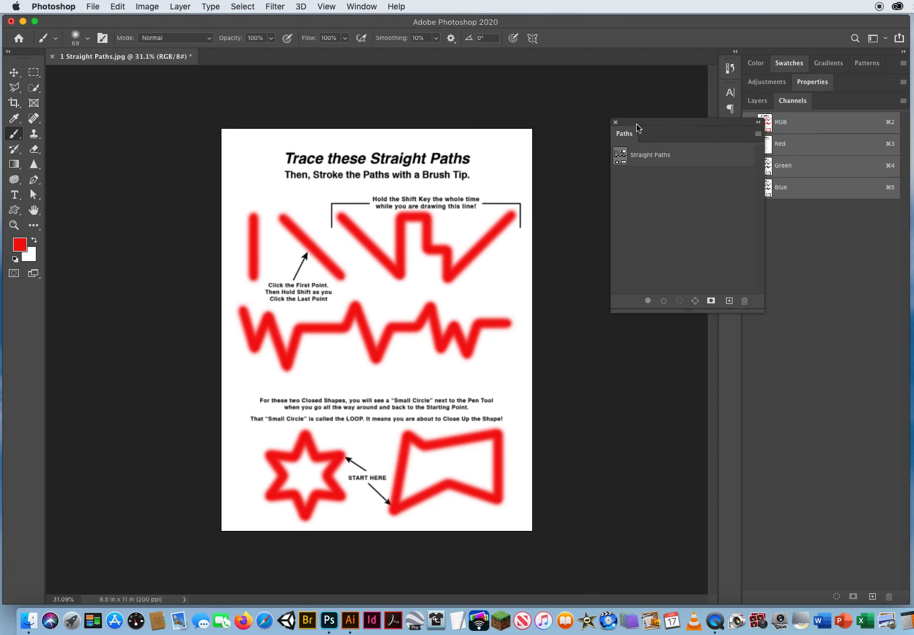